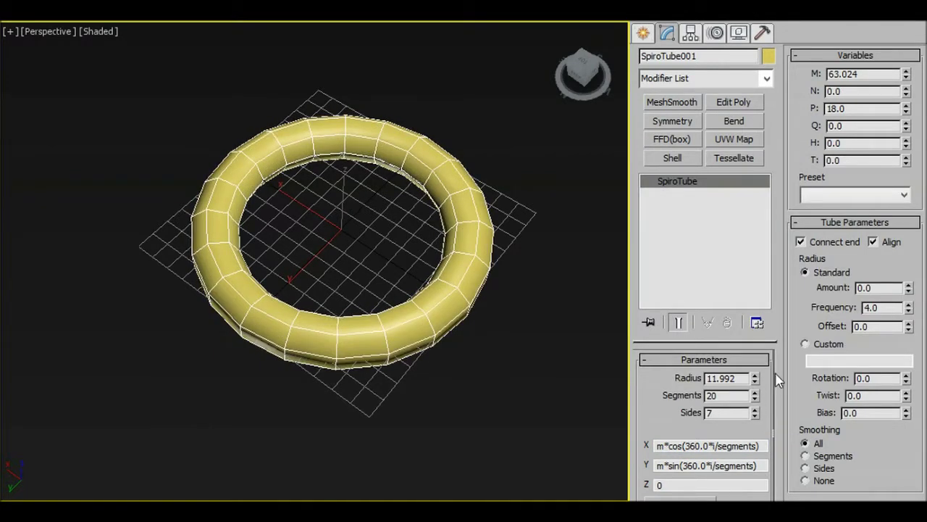
# Lower the spiro tube's M variable to 44.524 and raise P to 18.6
pyautogui.moveTo(504, 190); pyautogui.dragTo(519, 190, button='middle')
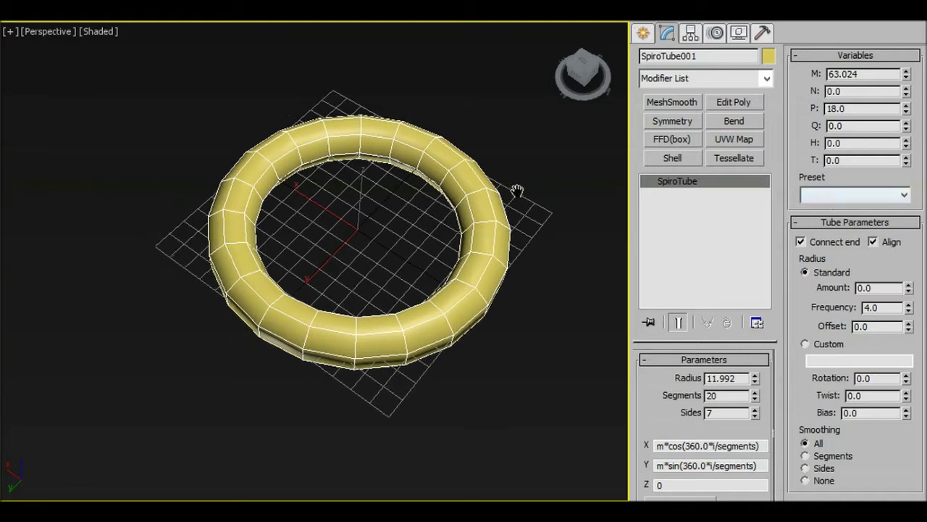
pyautogui.scroll(2, 520, 191)
pyautogui.moveTo(906, 76); pyautogui.dragTo(894, 227)
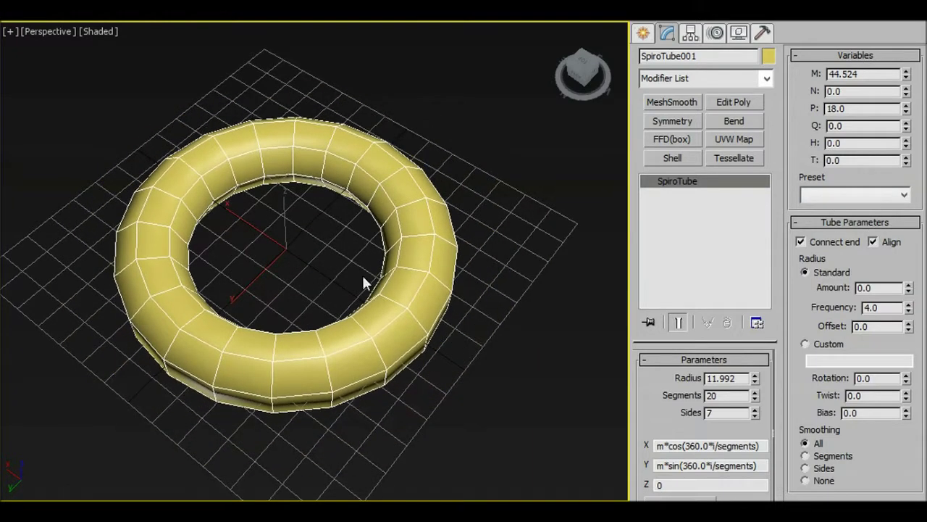
pyautogui.moveTo(401, 267); pyautogui.dragTo(470, 256, button='middle')
pyautogui.moveTo(905, 106)
pyautogui.mouseDown()
pyautogui.moveTo(908, 92)
pyautogui.moveTo(907, 100)
pyautogui.mouseUp()
# Apply the Torus_1 preset to the spiro tube and set its radius to 1
pyautogui.click(853, 195)
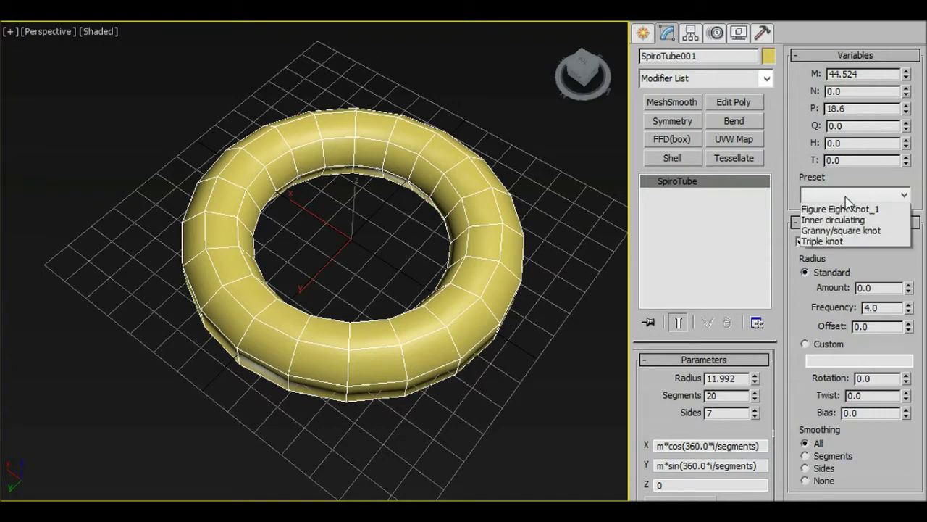
pyautogui.click(839, 221)
pyautogui.moveTo(572, 245); pyautogui.dragTo(588, 242, button='middle')
pyautogui.moveTo(718, 396); pyautogui.dragTo(667, 396)
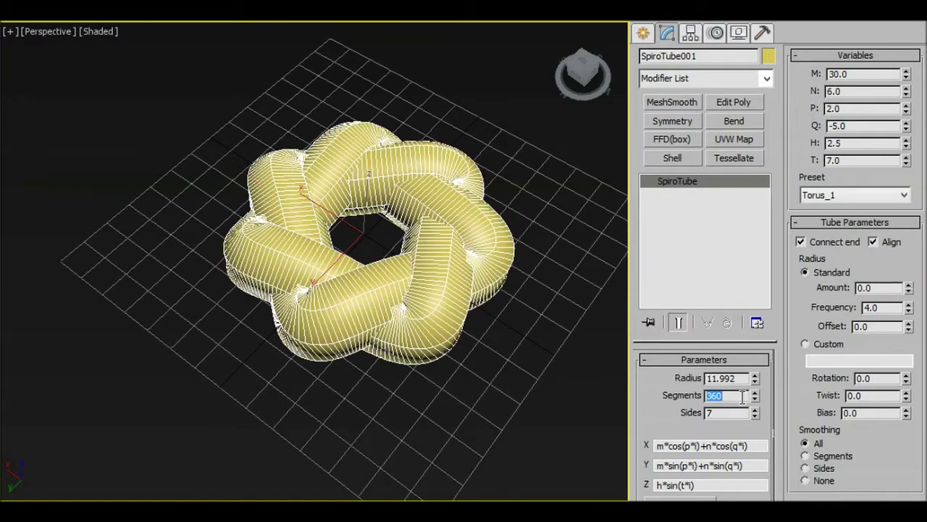
pyautogui.moveTo(741, 380); pyautogui.dragTo(679, 376)
pyautogui.write('1')
pyautogui.press('Return')
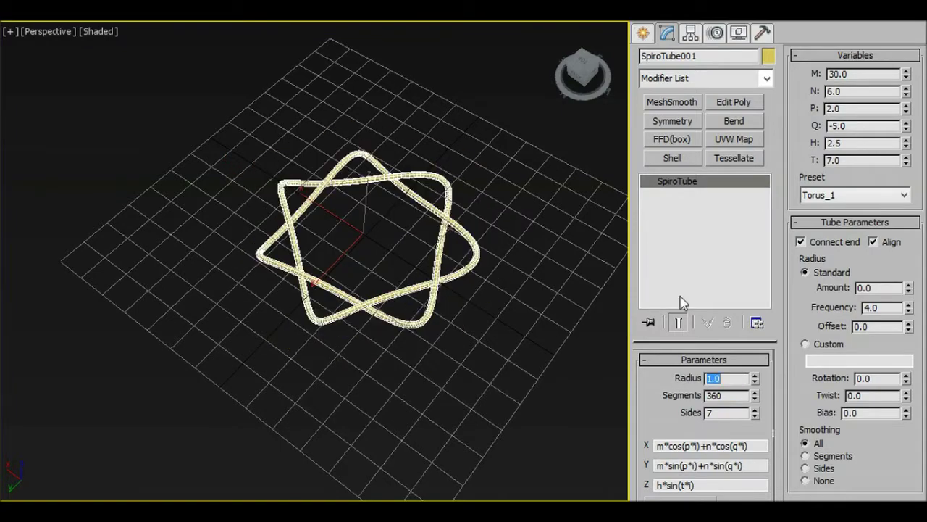
# Lower the M variable to 23.5 and reduce the tube's sides to 5
pyautogui.scroll(4, 519, 228)
pyautogui.keyDown('alt'); pyautogui.moveTo(464, 143); pyautogui.dragTo(466, 190, button='middle'); pyautogui.keyUp('alt')
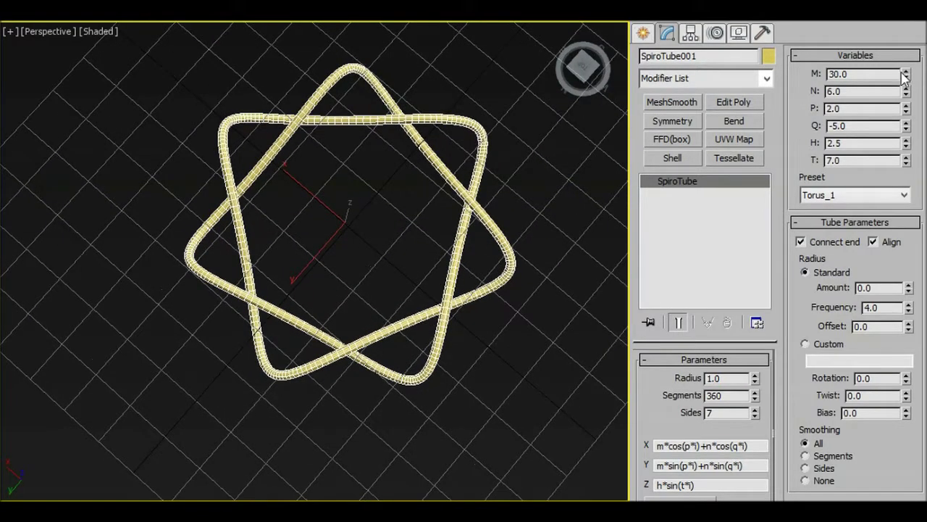
pyautogui.moveTo(907, 82); pyautogui.dragTo(906, 125)
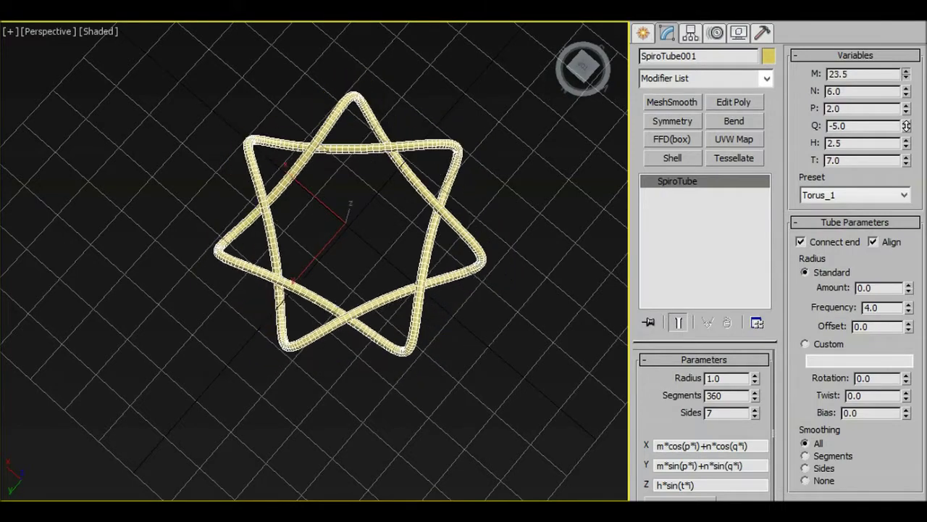
pyautogui.click(754, 416)
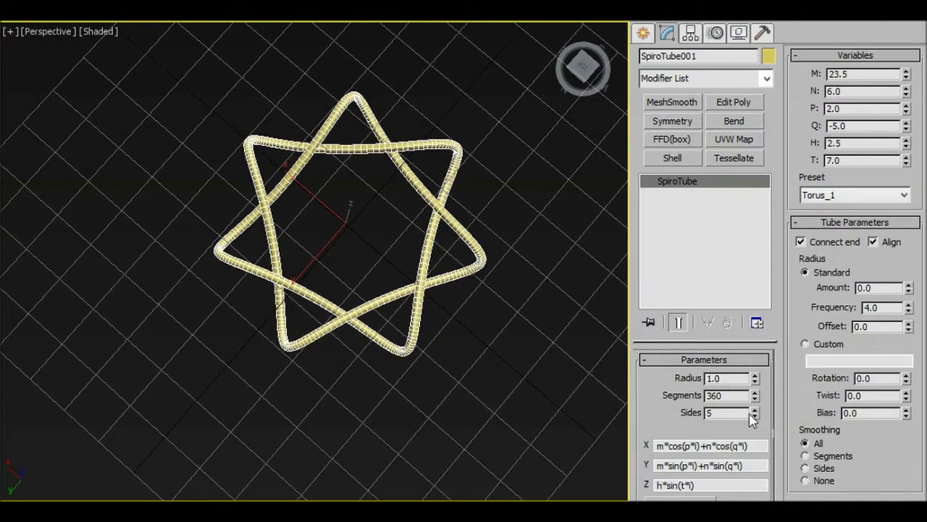
# Reshape the knot into open loops with M at 18.5 and N at -13.5
pyautogui.moveTo(555, 256); pyautogui.dragTo(570, 265, button='middle')
pyautogui.scroll(3, 561, 247)
pyautogui.moveTo(553, 170); pyautogui.dragTo(661, 165, button='middle')
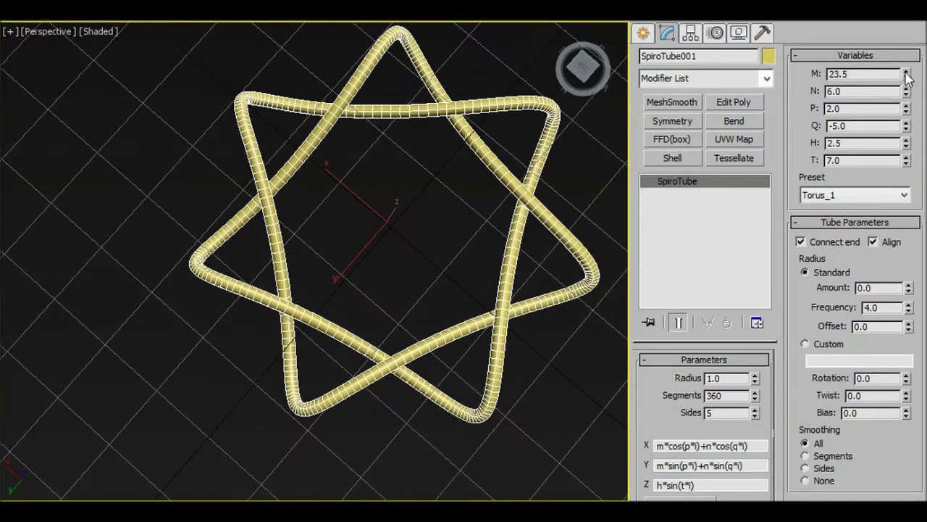
pyautogui.moveTo(907, 75); pyautogui.dragTo(900, 39)
pyautogui.moveTo(907, 78); pyautogui.dragTo(907, 147)
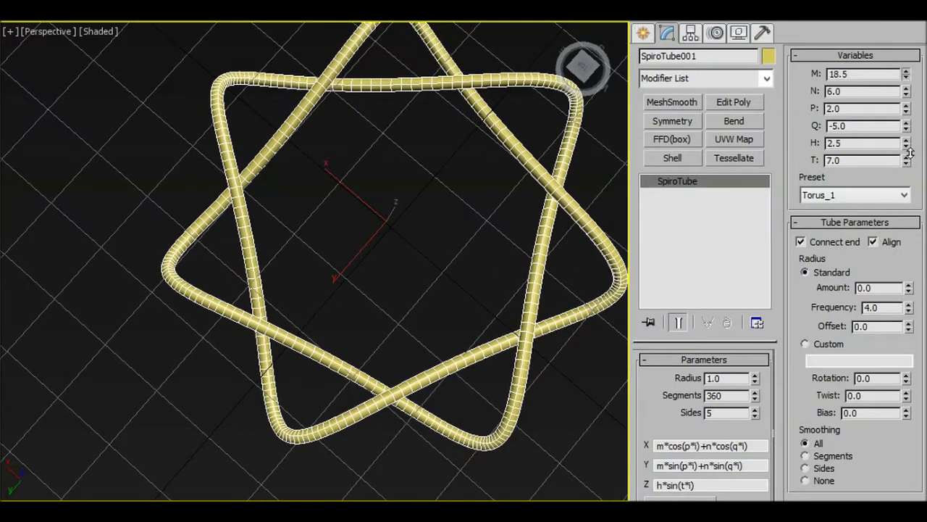
pyautogui.moveTo(906, 87); pyautogui.dragTo(877, 255)
pyautogui.scroll(-5, 460, 141)
pyautogui.scroll(5, 457, 151)
pyautogui.keyDown('alt'); pyautogui.moveTo(450, 166); pyautogui.dragTo(488, 117, button='middle'); pyautogui.keyUp('alt')
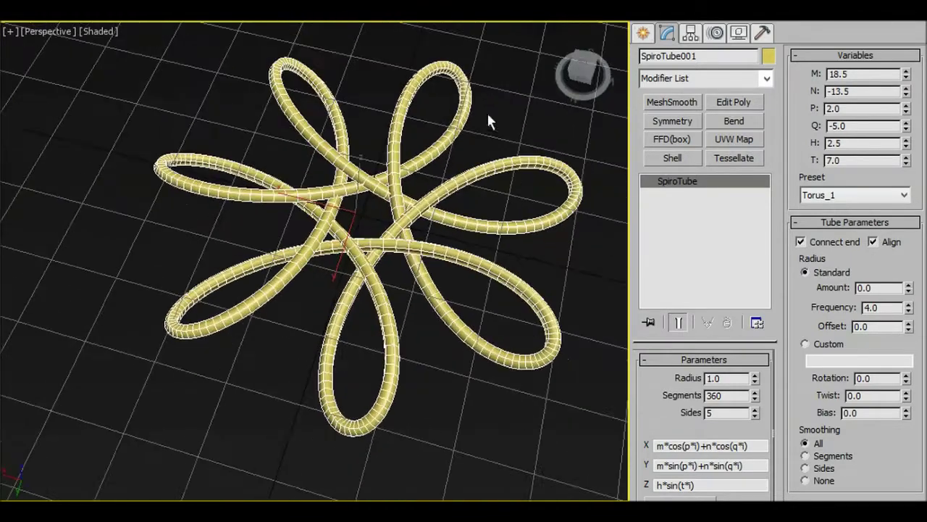
# Try the Figure Eight Knot and Figure Eight Knot_1 presets on the tube
pyautogui.click(817, 192)
pyautogui.click(822, 227)
pyautogui.click(849, 195)
pyautogui.click(871, 243)
pyautogui.keyDown('alt'); pyautogui.moveTo(533, 181); pyautogui.dragTo(503, 194, button='middle'); pyautogui.keyUp('alt')
# Try the Inner circulating preset and the Granny/square knot preset on the tube
pyautogui.click(856, 195)
pyautogui.click(819, 255)
pyautogui.scroll(-3, 457, 229)
pyautogui.moveTo(426, 203); pyautogui.dragTo(548, 137, button='middle')
pyautogui.click(833, 197)
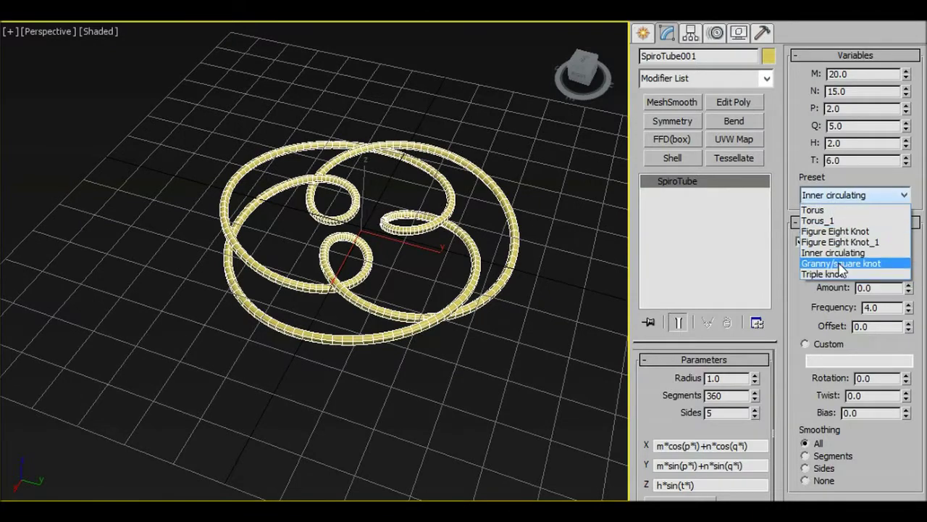
pyautogui.click(838, 264)
pyautogui.keyDown('alt'); pyautogui.moveTo(588, 218); pyautogui.dragTo(592, 271, button='middle'); pyautogui.keyUp('alt')
# Try the Triple knot preset with its N variable adjusted to about 29.3
pyautogui.click(837, 196)
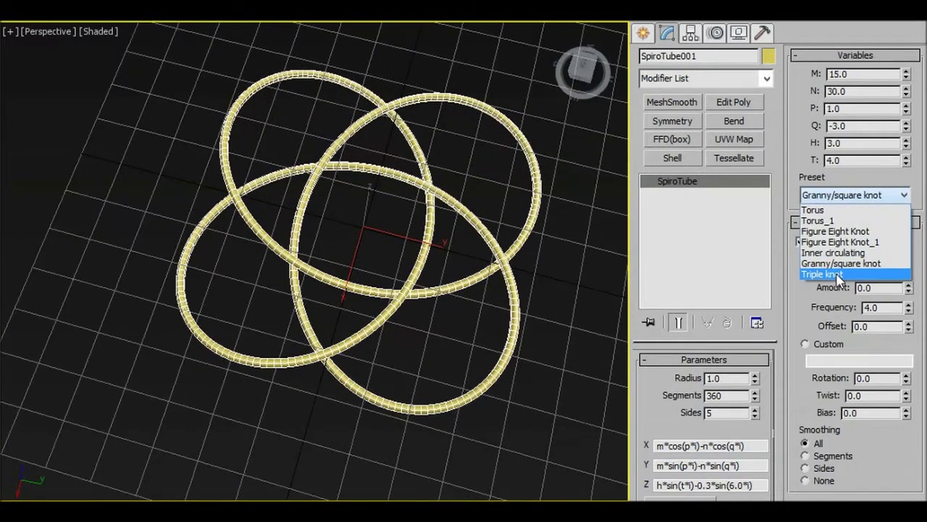
pyautogui.click(835, 273)
pyautogui.keyDown('alt'); pyautogui.moveTo(520, 234); pyautogui.dragTo(546, 215, button='middle'); pyautogui.keyUp('alt')
pyautogui.moveTo(907, 94); pyautogui.dragTo(911, 7)
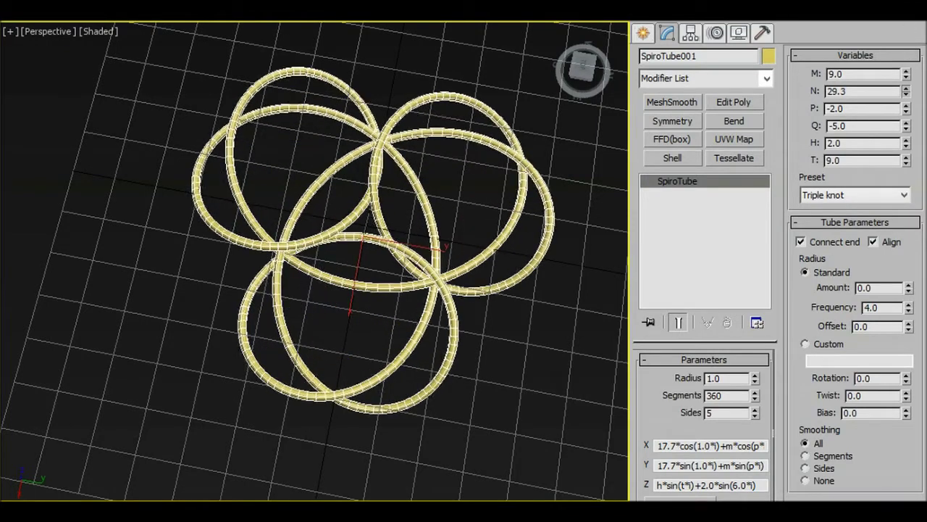
pyautogui.keyDown('alt'); pyautogui.moveTo(591, 174); pyautogui.dragTo(511, 182, button='middle'); pyautogui.keyUp('alt')
# Switch the spiro tube back to the Torus_1 preset
pyautogui.click(847, 198)
pyautogui.click(857, 221)
pyautogui.scroll(3, 540, 225)
pyautogui.keyDown('alt'); pyautogui.moveTo(541, 225); pyautogui.dragTo(537, 178, button='middle'); pyautogui.keyUp('alt')
pyautogui.scroll(-3, 537, 179)
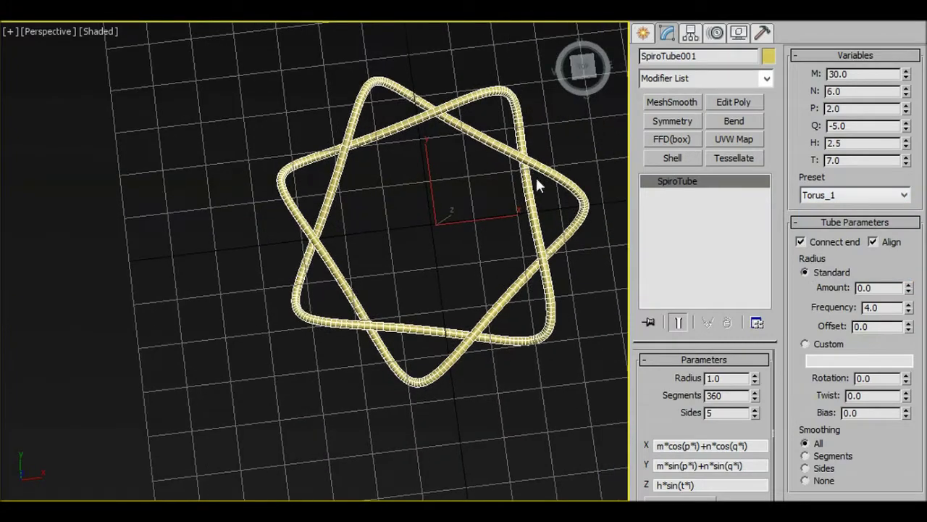
# Compare the tube's seam with Connect end on and off, leaving both Connect end and Align turned off
pyautogui.click(821, 244)
pyautogui.moveTo(536, 234); pyautogui.dragTo(355, 226, button='middle')
pyautogui.scroll(5, 443, 211)
pyautogui.scroll(-2, 442, 212)
pyautogui.moveTo(443, 211); pyautogui.dragTo(538, 198, button='middle')
pyautogui.scroll(3, 537, 198)
pyautogui.moveTo(490, 174); pyautogui.dragTo(475, 260, button='middle')
pyautogui.click(811, 243)
pyautogui.click(811, 244)
pyautogui.click(878, 246)
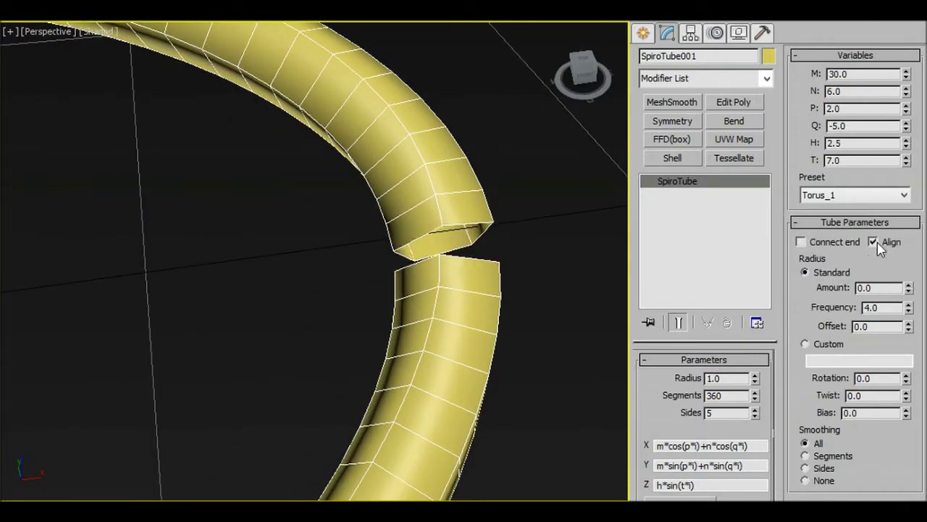
# Replace the tube's X and Y formulas with i and the Z formula with 0
pyautogui.scroll(-8, 471, 273)
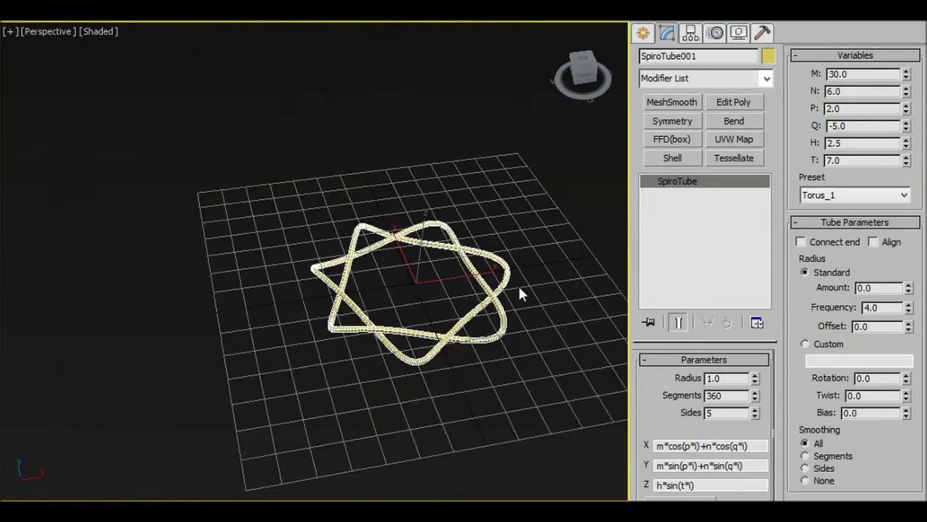
pyautogui.keyDown('alt'); pyautogui.moveTo(520, 290); pyautogui.dragTo(543, 308, button='middle'); pyautogui.keyUp('alt')
pyautogui.moveTo(751, 446); pyautogui.dragTo(599, 443)
pyautogui.write('i')
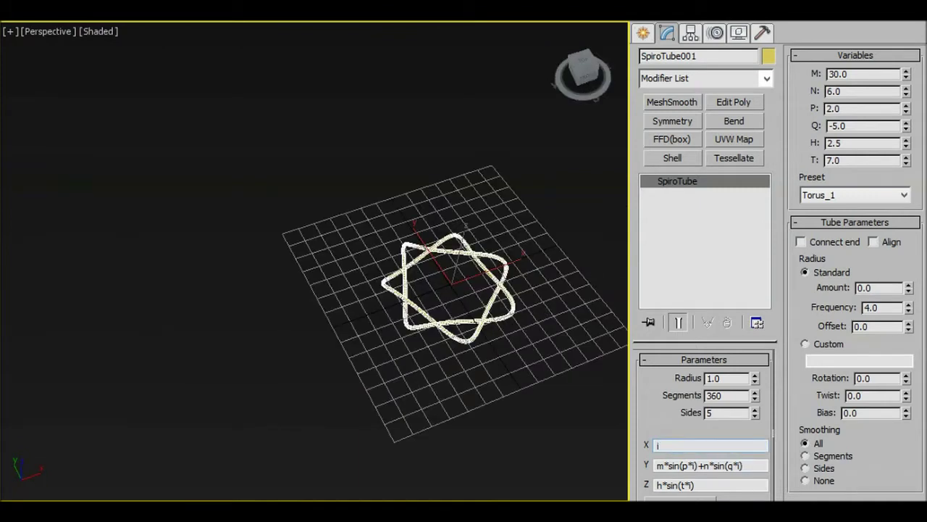
pyautogui.press('Return')
pyautogui.moveTo(750, 466); pyautogui.dragTo(629, 467)
pyautogui.write('i')
pyautogui.press('Return')
pyautogui.moveTo(698, 485); pyautogui.dragTo(620, 485)
pyautogui.write('0')
pyautogui.press('Return')
# Set the straight tube's segments to 25
pyautogui.scroll(-3, 472, 338)
pyautogui.moveTo(725, 396); pyautogui.dragTo(664, 392)
pyautogui.write('25')
pyautogui.press('Return')
pyautogui.scroll(4, 494, 287)
pyautogui.scroll(5, 468, 171)
pyautogui.moveTo(402, 293); pyautogui.dragTo(370, 145, button='middle')
pyautogui.scroll(2, 454, 196)
pyautogui.moveTo(453, 196); pyautogui.dragTo(435, 205, button='middle')
# Toggle Align and Connect end on the straight tube to compare its ends, leaving both options off
pyautogui.click(880, 244)
pyautogui.click(880, 244)
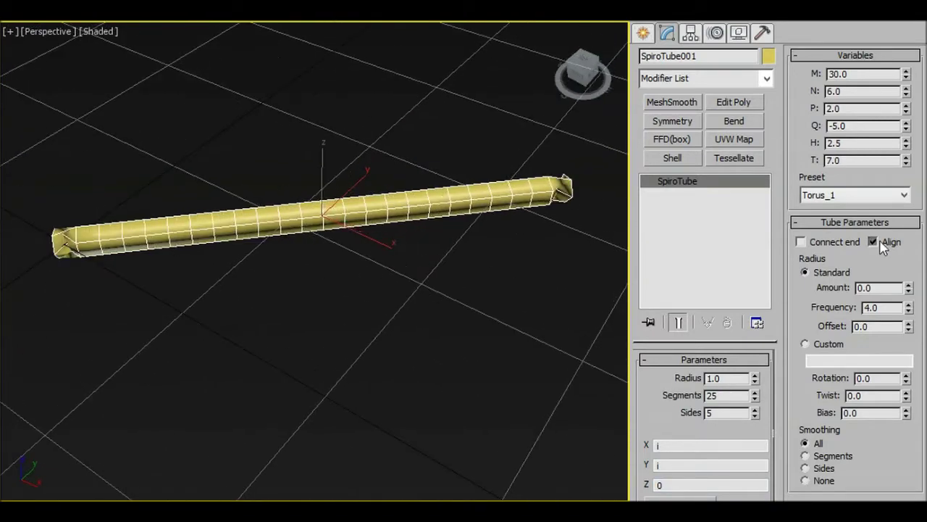
pyautogui.click(801, 242)
pyautogui.click(801, 242)
pyautogui.click(888, 243)
pyautogui.scroll(-5, 585, 253)
pyautogui.keyDown('alt'); pyautogui.moveTo(585, 253); pyautogui.dragTo(571, 337, button='middle'); pyautogui.keyUp('alt')
pyautogui.scroll(-4, 570, 337)
pyautogui.moveTo(601, 290); pyautogui.dragTo(534, 237, button='middle')
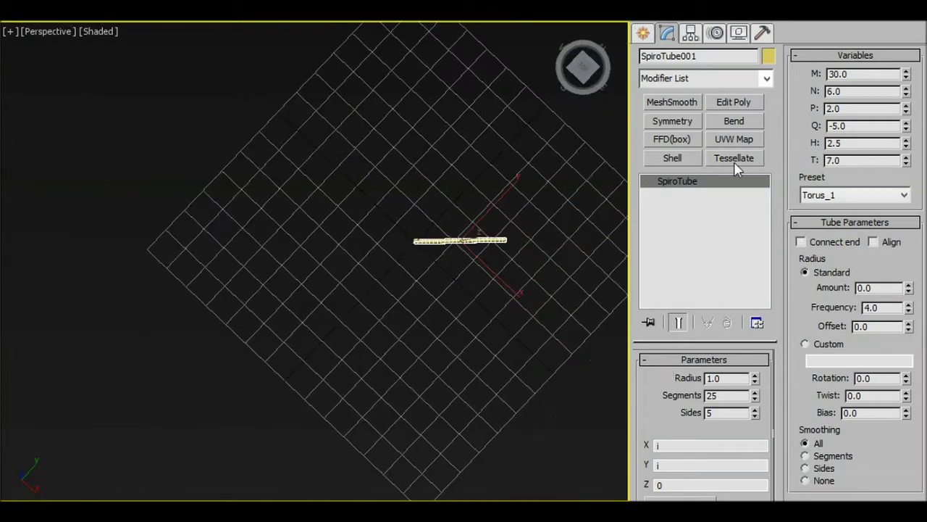
# Reapply the Torus_1 preset and set the segments to 360
pyautogui.click(832, 195)
pyautogui.click(818, 220)
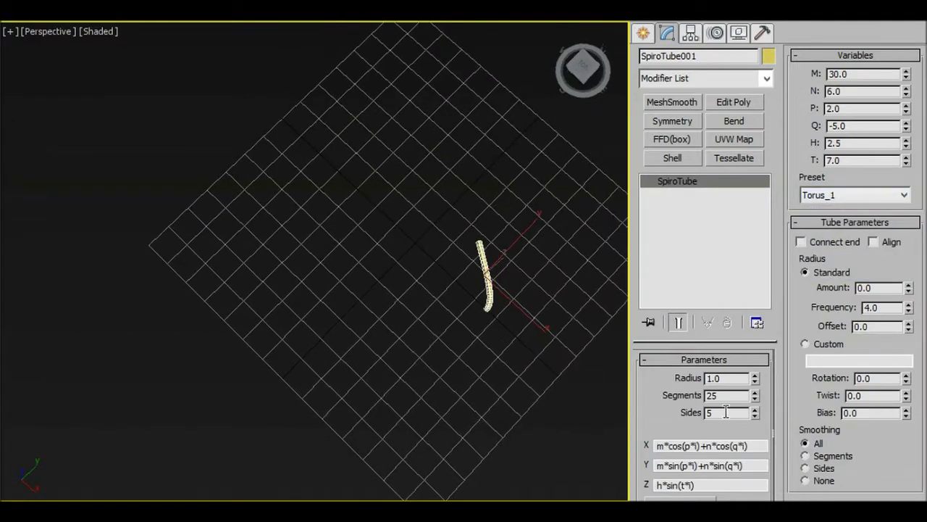
pyautogui.press('Return')
pyautogui.scroll(3, 527, 287)
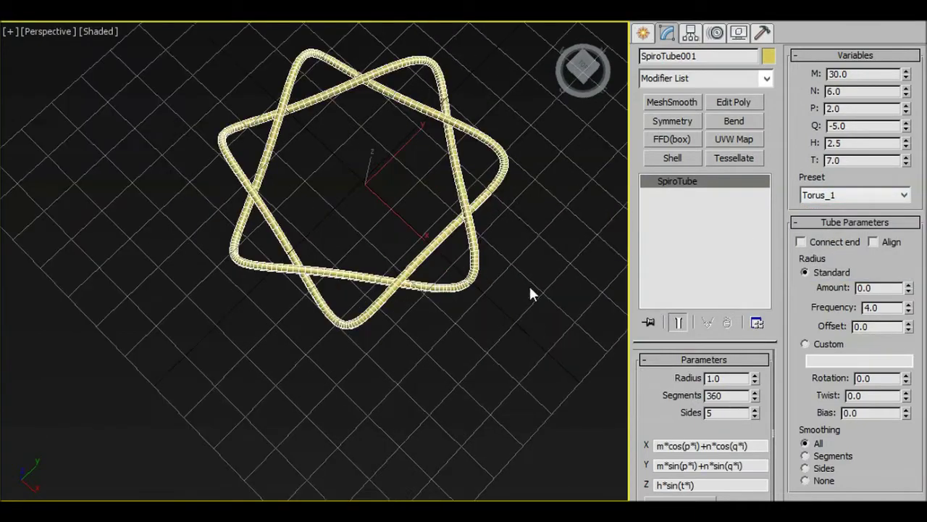
pyautogui.keyDown('alt'); pyautogui.moveTo(529, 286); pyautogui.dragTo(493, 226, button='middle'); pyautogui.keyUp('alt')
pyautogui.scroll(5, 457, 230)
# Turn Connect end back on and raise the standard radius variation amount to 3.9
pyautogui.click(836, 239)
pyautogui.scroll(-4, 434, 285)
pyautogui.moveTo(427, 286); pyautogui.dragTo(498, 275, button='middle')
pyautogui.moveTo(911, 286); pyautogui.dragTo(911, 252)
pyautogui.scroll(-2, 443, 242)
pyautogui.scroll(4, 489, 263)
pyautogui.keyDown('alt'); pyautogui.moveTo(433, 257); pyautogui.dragTo(503, 283, button='middle'); pyautogui.keyUp('alt')
# Set the tube's radius to 2.5 and the standard radius variation amount to 1.75
pyautogui.moveTo(731, 379); pyautogui.dragTo(690, 375)
pyautogui.write('2.5')
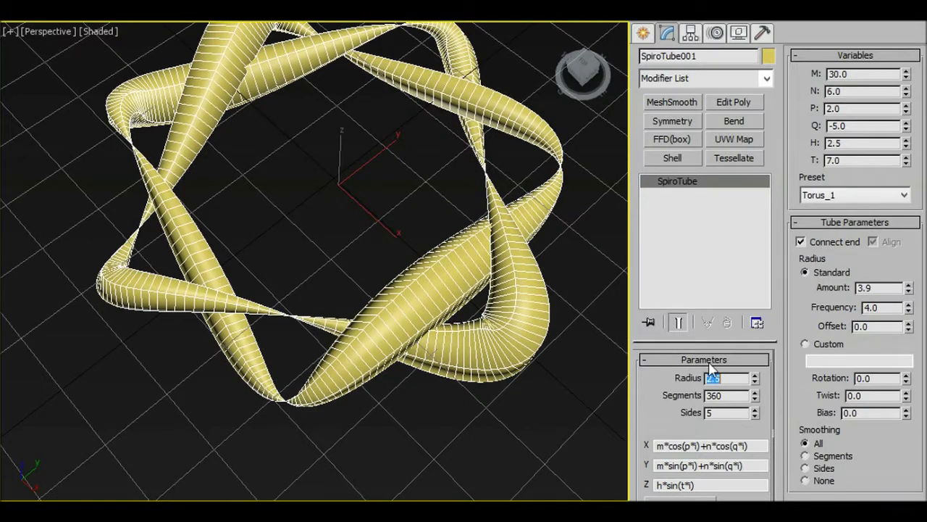
pyautogui.moveTo(872, 290); pyautogui.dragTo(828, 284)
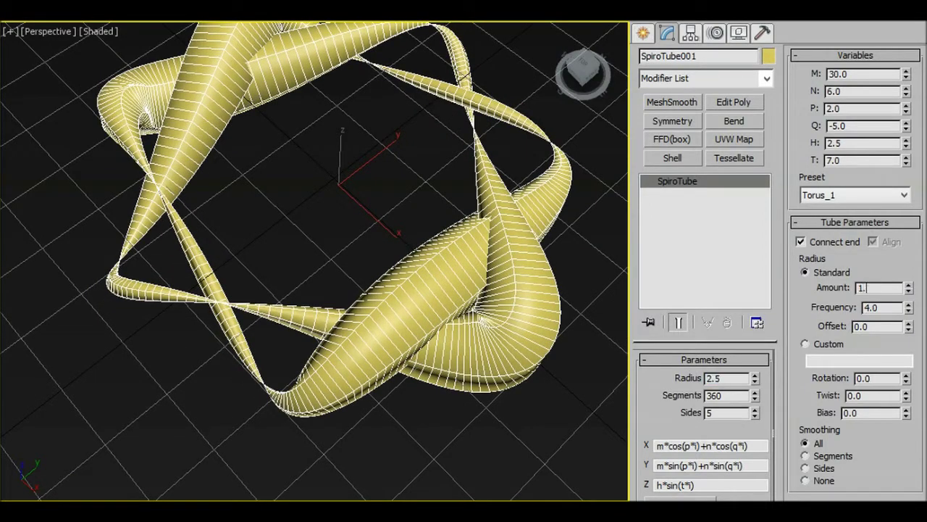
pyautogui.keyDown('alt'); pyautogui.moveTo(484, 233); pyautogui.dragTo(530, 246, button='middle'); pyautogui.keyUp('alt')
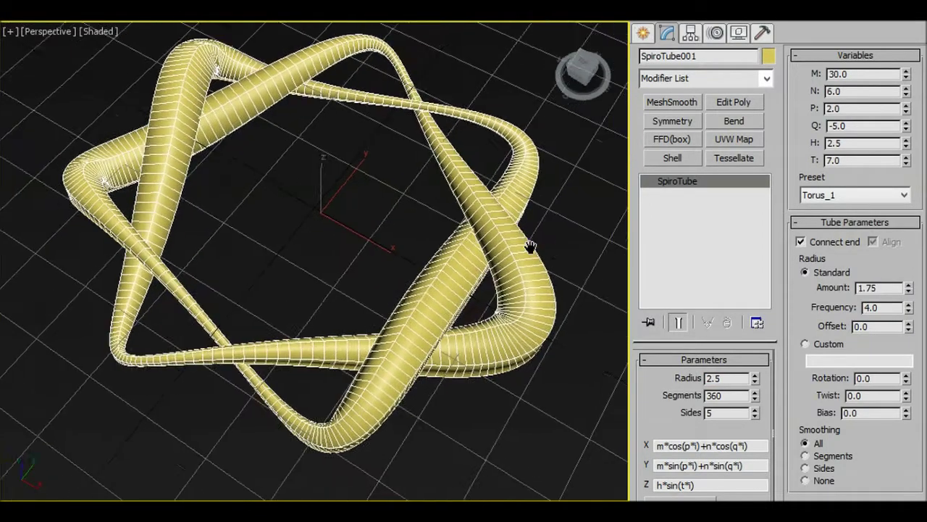
pyautogui.scroll(-2, 530, 246)
# Try different radius variation frequencies on the tube, including whole numbers up to 3
pyautogui.doubleClick(881, 307)
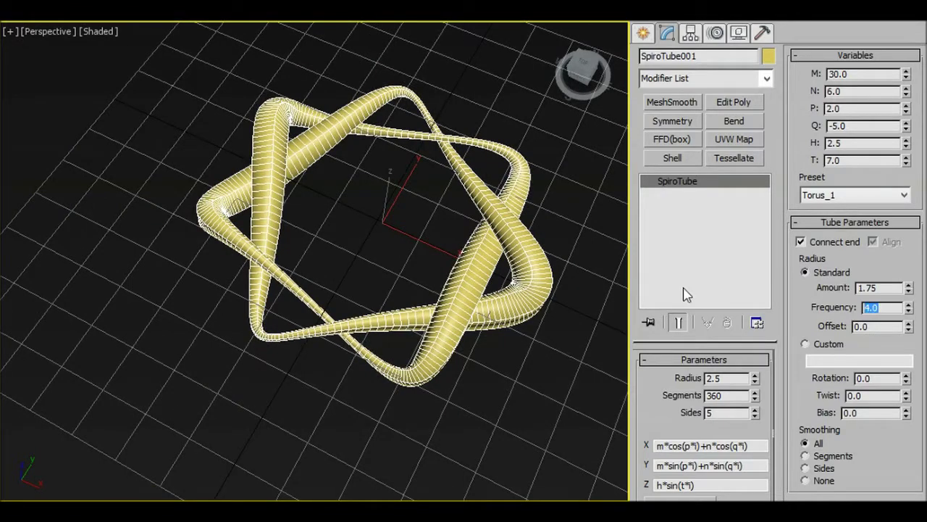
pyautogui.keyDown('alt'); pyautogui.moveTo(476, 208); pyautogui.dragTo(551, 255, button='middle'); pyautogui.keyUp('alt')
pyautogui.moveTo(908, 305); pyautogui.dragTo(835, 309)
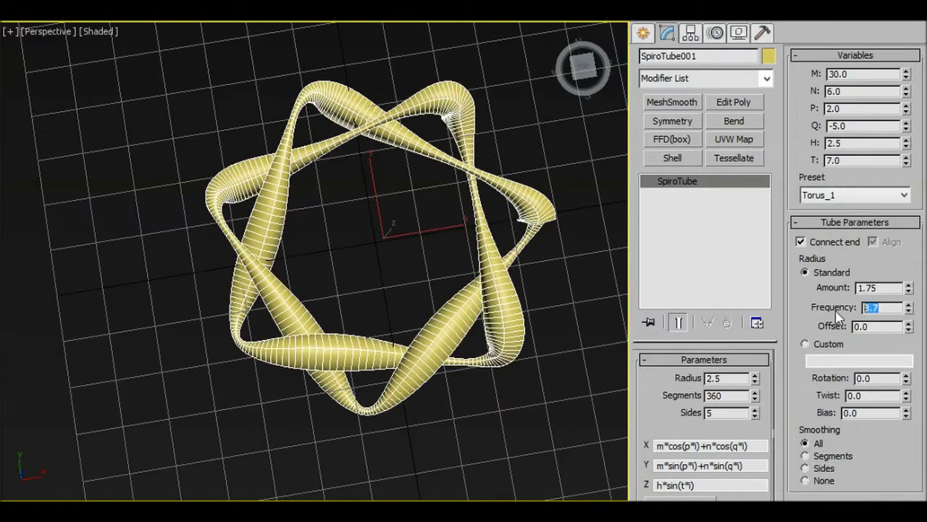
pyautogui.write('1')
pyautogui.press('Return')
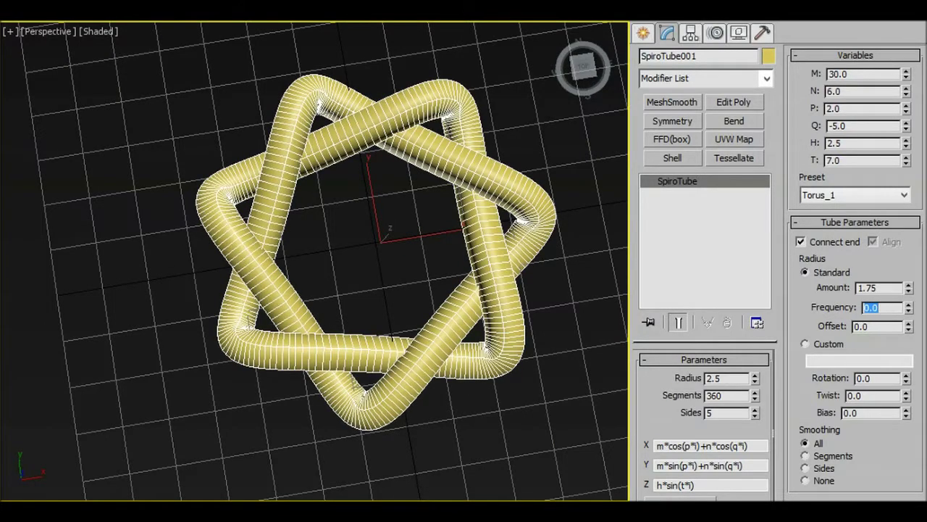
pyautogui.write('2')
pyautogui.press('Return')
pyautogui.write('3')
pyautogui.press('Return')
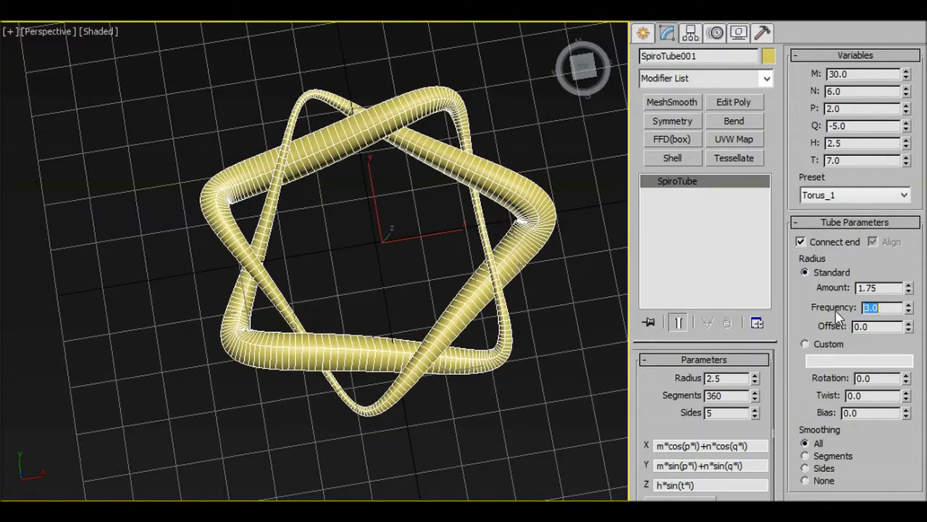
# Raise the radius variation frequency in whole numbers from 4 up to 10
pyautogui.write('4')
pyautogui.press('Return')
pyautogui.write('6')
pyautogui.press('Return')
pyautogui.write('7')
pyautogui.press('Return')
pyautogui.write('8')
pyautogui.press('Return')
pyautogui.write('9')
pyautogui.press('Return')
pyautogui.write('1')
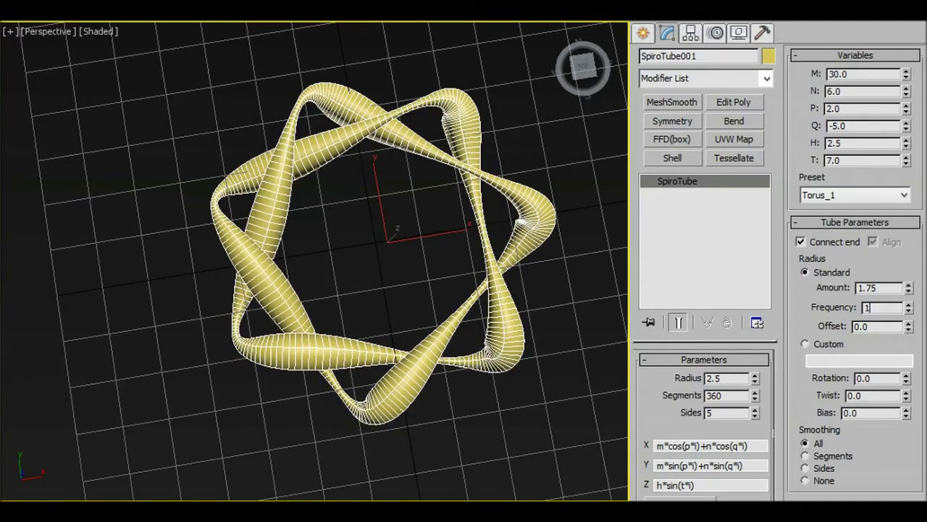
pyautogui.write('0')
pyautogui.press('Return')
# Shift the thick and thin sections along the tube with a radius offset of 504.8
pyautogui.keyDown('alt'); pyautogui.moveTo(554, 247); pyautogui.dragTo(533, 217, button='middle'); pyautogui.keyUp('alt')
pyautogui.moveTo(909, 317); pyautogui.dragTo(898, 1)
pyautogui.moveTo(888, 443); pyautogui.dragTo(875, 470)
pyautogui.keyDown('alt'); pyautogui.moveTo(507, 312); pyautogui.dragTo(513, 282, button='middle'); pyautogui.keyUp('alt')
pyautogui.scroll(3, 512, 282)
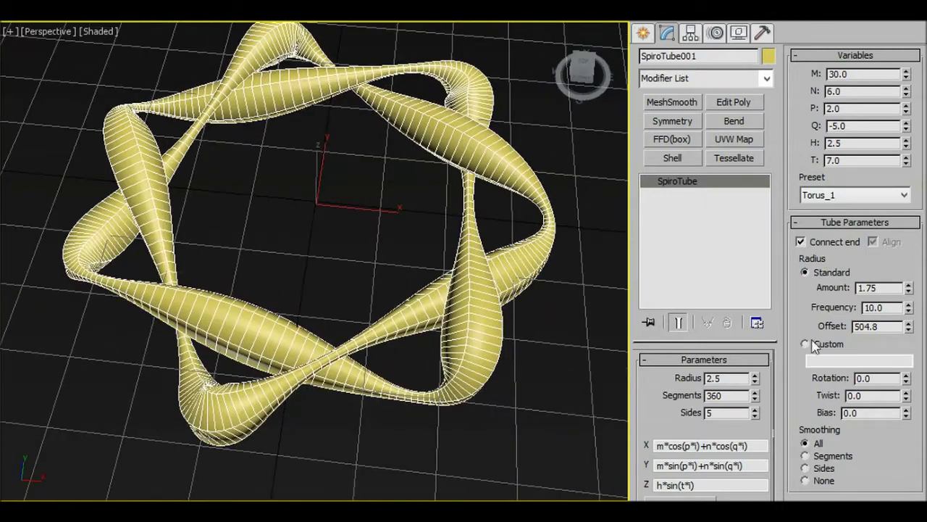
# Switch the tube radius to Custom and enter the formula 2.5*cos(i*45)
pyautogui.click(804, 345)
pyautogui.scroll(-3, 508, 274)
pyautogui.keyDown('alt'); pyautogui.moveTo(508, 274); pyautogui.dragTo(507, 312, button='middle'); pyautogui.keyUp('alt')
pyautogui.click(854, 363)
pyautogui.write('2')
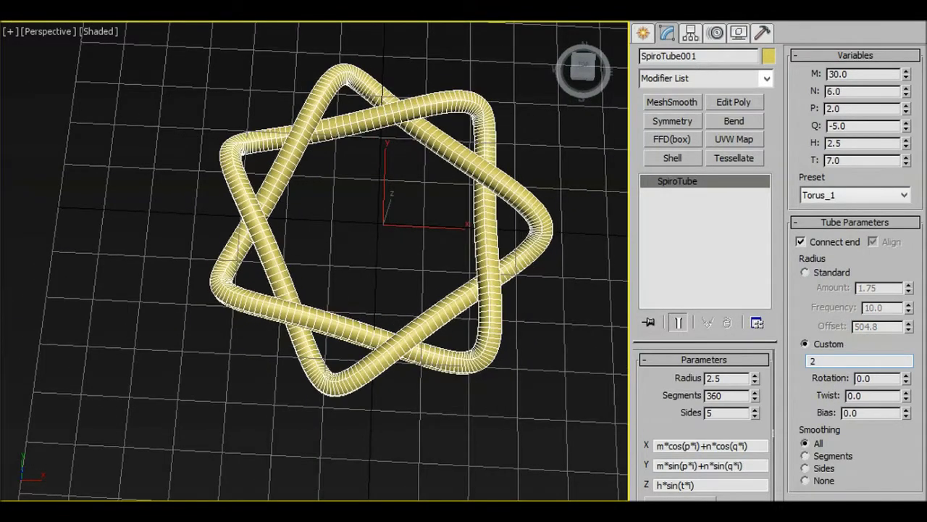
pyautogui.write('.5*cos(i*45')
pyautogui.moveTo(509, 283); pyautogui.dragTo(443, 264, button='middle')
pyautogui.scroll(2, 458, 273)
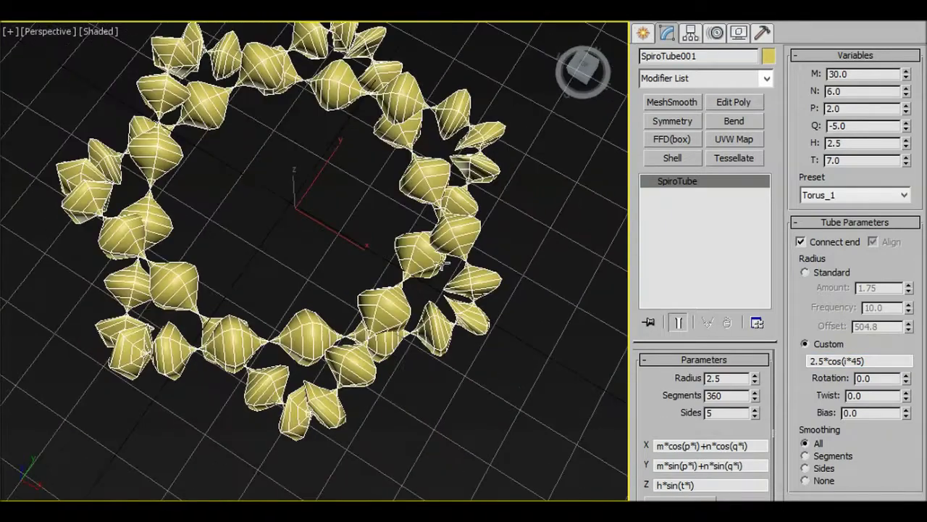
# Change the custom radius formula to 2.*cos(i*10)
pyautogui.click(821, 362)
pyautogui.press('BackSpace')
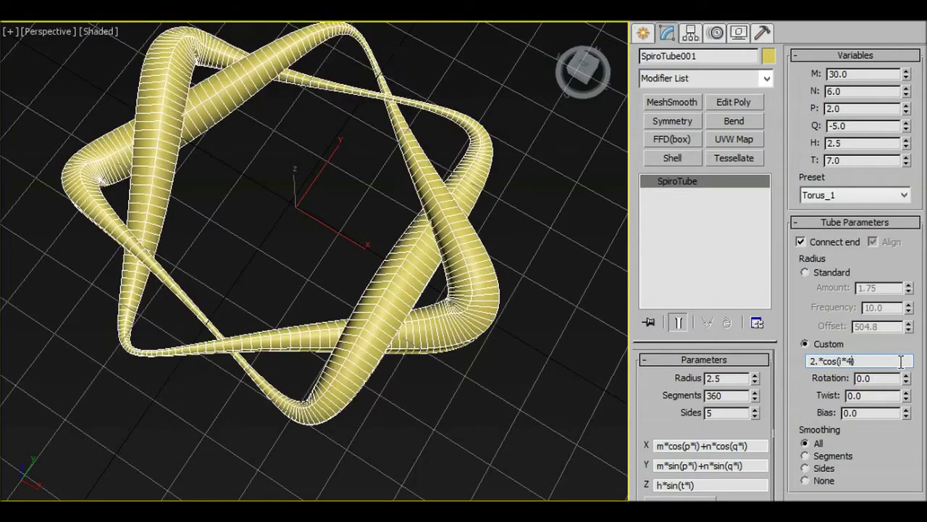
pyautogui.press('BackSpace')
pyautogui.write('10')
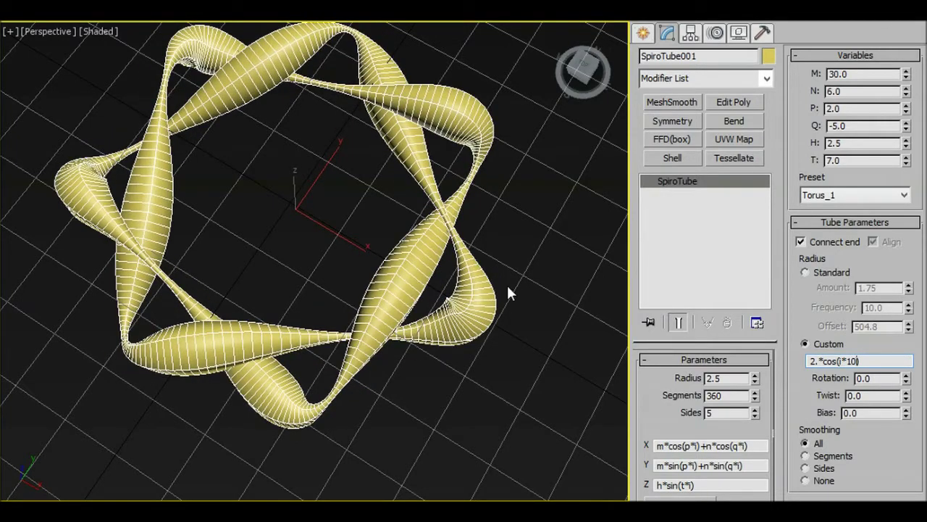
# Switch the tube radius back to Standard, reset its variation amount to 0, and reduce the sides to 4
pyautogui.scroll(-3, 509, 287)
pyautogui.keyDown('alt'); pyautogui.moveTo(520, 281); pyautogui.dragTo(548, 284, button='middle'); pyautogui.keyUp('alt')
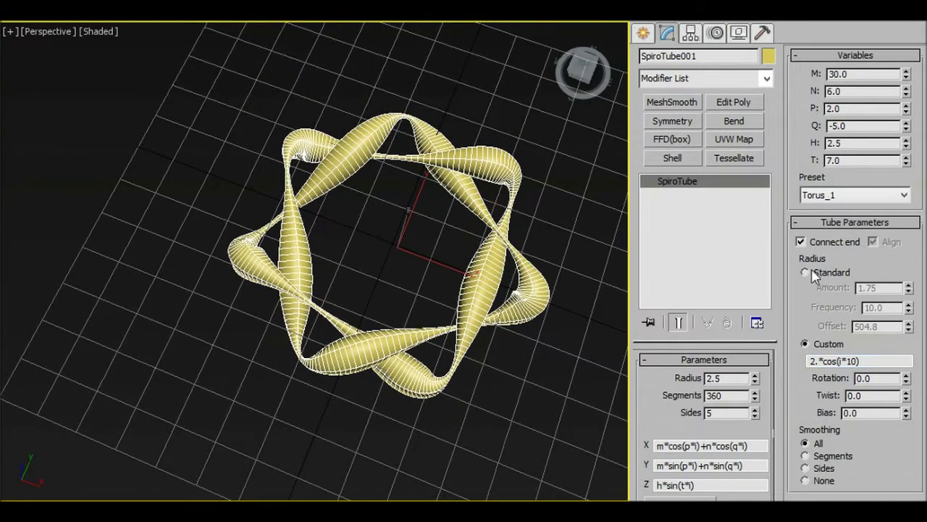
pyautogui.click(812, 271)
pyautogui.rightClick(910, 289)
pyautogui.scroll(4, 520, 292)
pyautogui.keyDown('alt'); pyautogui.moveTo(523, 282); pyautogui.dragTo(552, 178, button='middle'); pyautogui.keyUp('alt')
pyautogui.scroll(-1, 552, 178)
pyautogui.click(756, 417)
# Try rotating the tube's cross-section around its path and reset the rotation to 0
pyautogui.keyDown('alt'); pyautogui.moveTo(544, 269); pyautogui.dragTo(801, 385, button='middle'); pyautogui.keyUp('alt')
pyautogui.moveTo(906, 382); pyautogui.dragTo(883, 452)
pyautogui.rightClick(908, 381)
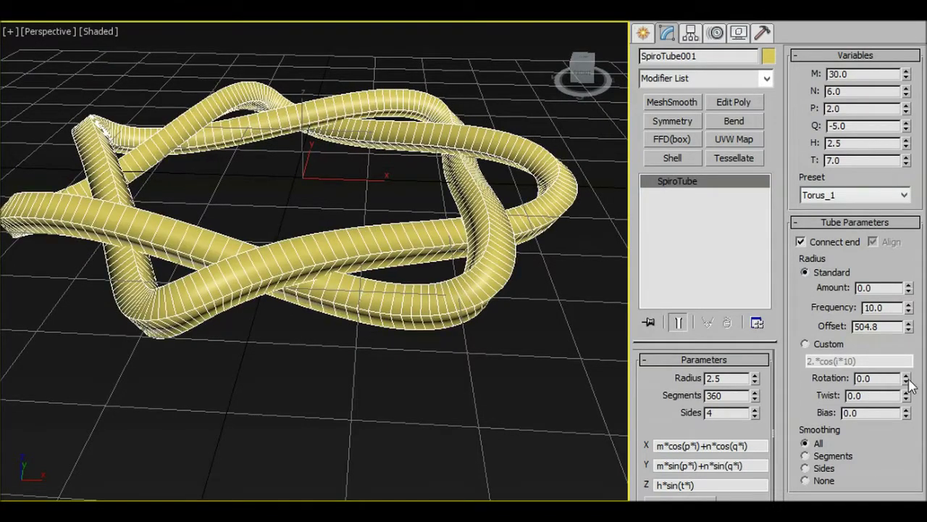
# Twist the four-sided tube by 6.4 along its length while its ends are connected
pyautogui.keyDown('alt'); pyautogui.moveTo(589, 316); pyautogui.dragTo(616, 355, button='middle'); pyautogui.keyUp('alt')
pyautogui.moveTo(907, 393); pyautogui.dragTo(910, 352)
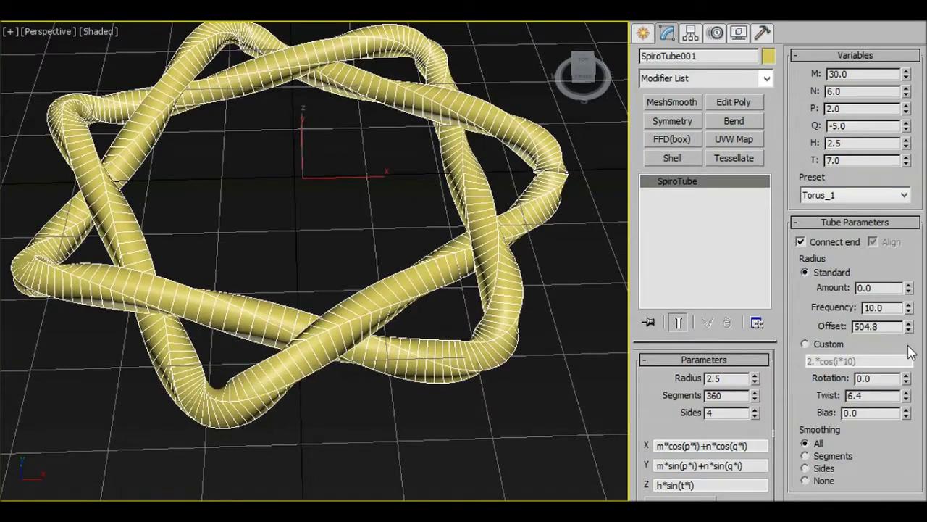
pyautogui.keyDown('alt'); pyautogui.moveTo(470, 270); pyautogui.dragTo(476, 148, button='middle'); pyautogui.keyUp('alt')
pyautogui.scroll(5, 507, 280)
# Turn off the connected end of the tube and set its twist to 3.0
pyautogui.click(802, 242)
pyautogui.moveTo(875, 394); pyautogui.dragTo(812, 400)
pyautogui.write('0')
pyautogui.press('Return')
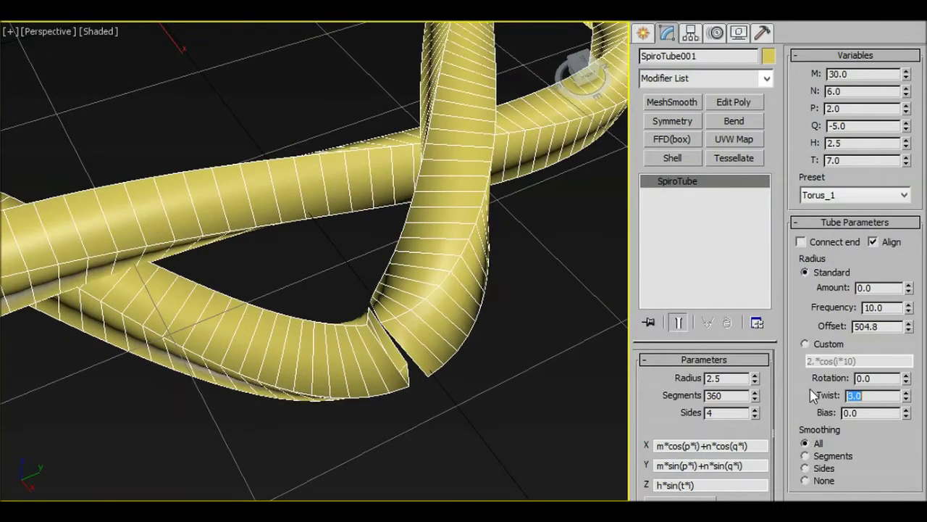
# Shift the twist along the open tube with a bias of 4.3 and reset the bias to 0
pyautogui.scroll(-3, 382, 274)
pyautogui.moveTo(383, 275); pyautogui.dragTo(478, 321, button='middle')
pyautogui.scroll(-3, 458, 305)
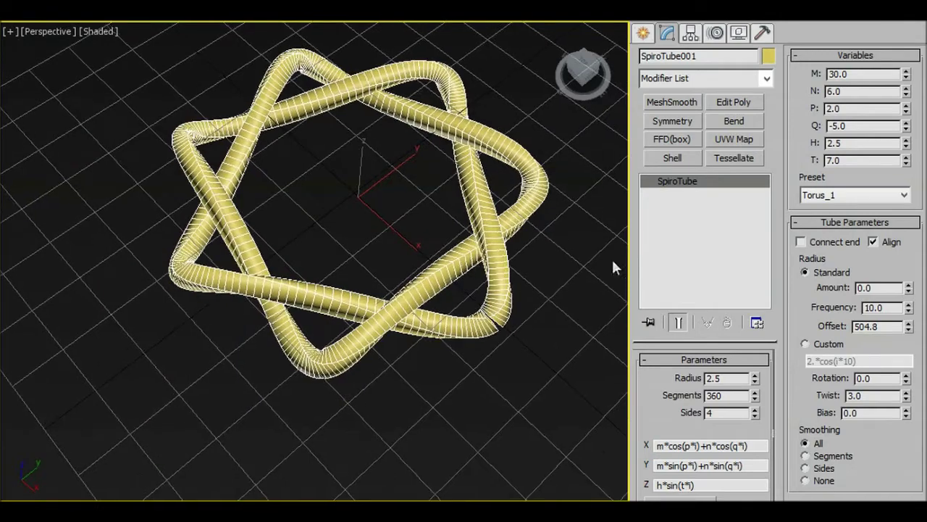
pyautogui.moveTo(907, 414); pyautogui.dragTo(907, 382)
pyautogui.keyDown('alt'); pyautogui.moveTo(475, 264); pyautogui.dragTo(414, 275, button='middle'); pyautogui.keyUp('alt')
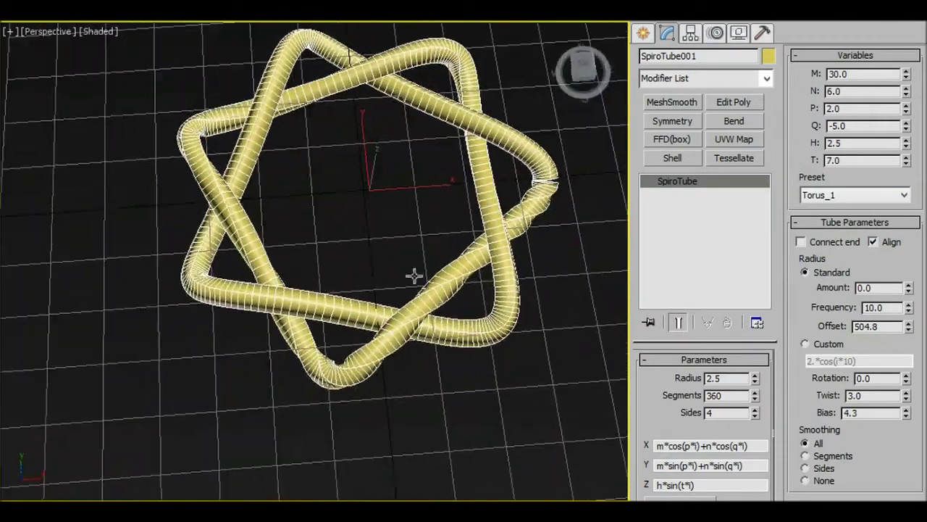
pyautogui.moveTo(423, 197)
pyautogui.keyDown('alt'); pyautogui.mouseDown(button='middle')
pyautogui.moveTo(478, 232)
pyautogui.moveTo(436, 261)
pyautogui.moveTo(424, 201)
pyautogui.mouseUp(button='middle'); pyautogui.keyUp('alt')
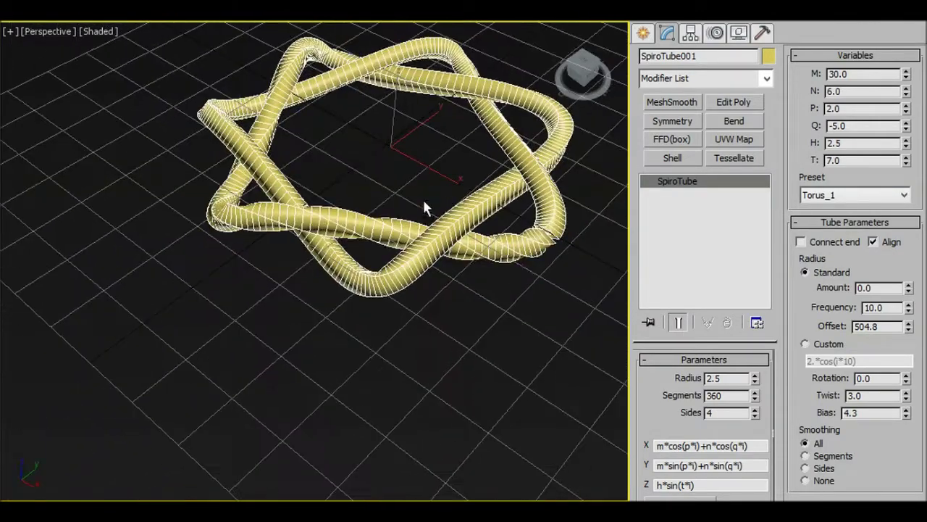
pyautogui.rightClick(907, 413)
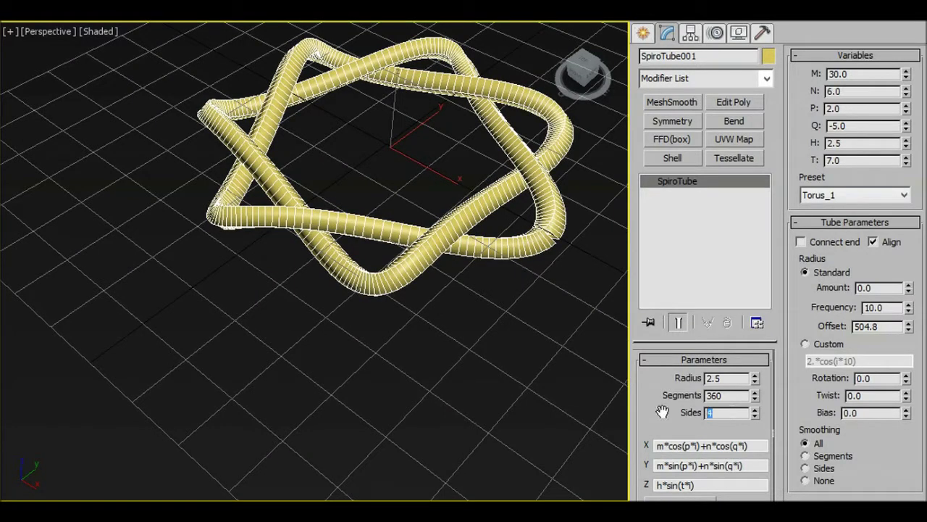
# Set the tube's number of sides to 8
pyautogui.write('8')
pyautogui.press('Return')
pyautogui.scroll(3, 491, 262)
pyautogui.moveTo(491, 263)
pyautogui.keyDown('alt'); pyautogui.mouseDown(button='middle')
pyautogui.moveTo(526, 246)
pyautogui.moveTo(496, 273)
pyautogui.mouseUp(button='middle'); pyautogui.keyUp('alt')
pyautogui.scroll(-3, 496, 273)
# Apply the Torus preset and set the tube's segments to 15
pyautogui.click(845, 194)
pyautogui.click(831, 209)
pyautogui.moveTo(502, 211); pyautogui.dragTo(497, 226, button='middle')
pyautogui.moveTo(726, 396); pyautogui.dragTo(656, 400)
pyautogui.write('15')
pyautogui.press('Return')
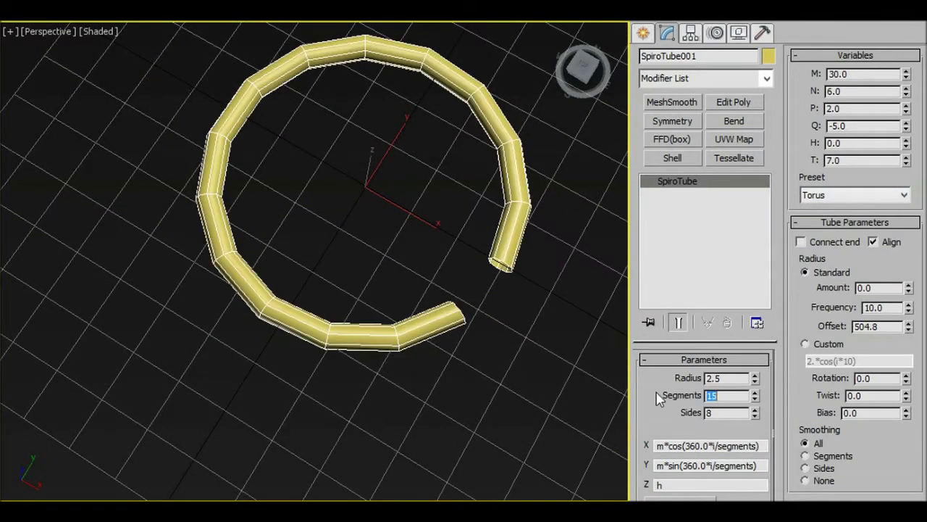
# Connect the ends of the torus ring and set its smoothing to Segments
pyautogui.click(799, 242)
pyautogui.scroll(3, 506, 263)
pyautogui.moveTo(506, 263); pyautogui.dragTo(518, 230, button='middle')
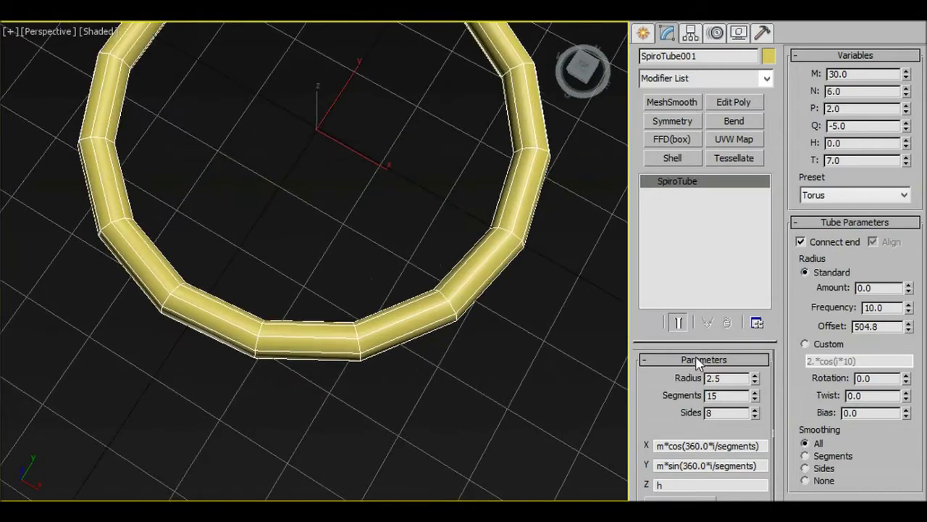
pyautogui.press('F4')
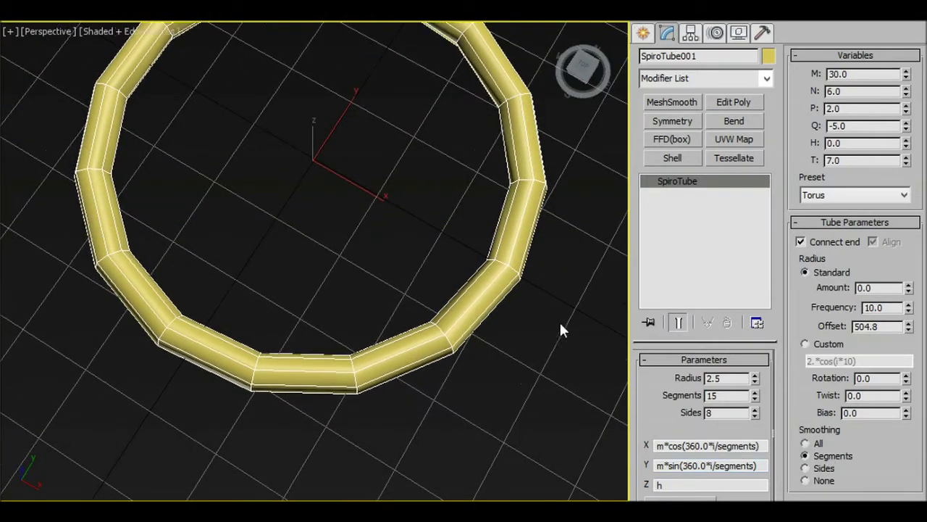
# Add a MeshSmooth modifier separated by smoothing groups, with 3 iterations
pyautogui.click(671, 101)
pyautogui.click(840, 404)
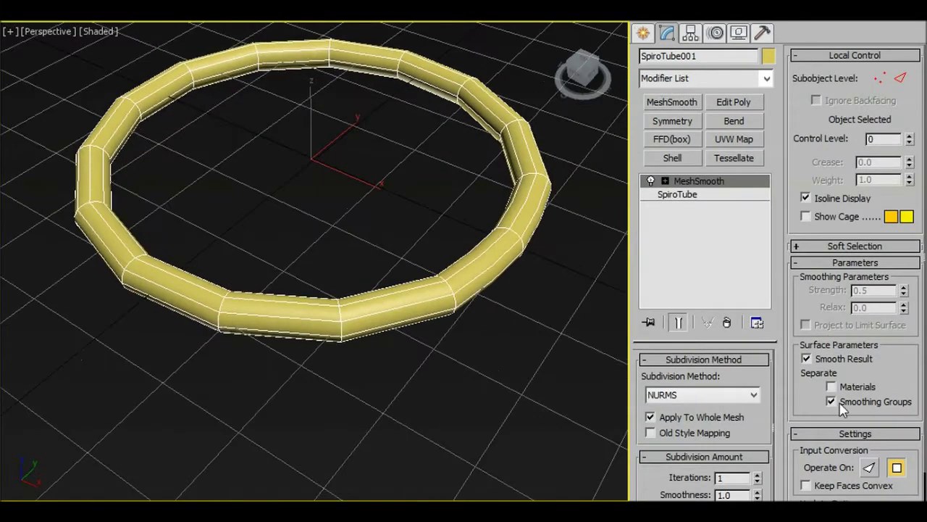
pyautogui.keyDown('alt'); pyautogui.moveTo(516, 247); pyautogui.dragTo(533, 297, button='middle'); pyautogui.keyUp('alt')
pyautogui.scroll(-3, 522, 253)
pyautogui.keyDown('alt'); pyautogui.moveTo(531, 257); pyautogui.dragTo(541, 316, button='middle'); pyautogui.keyUp('alt')
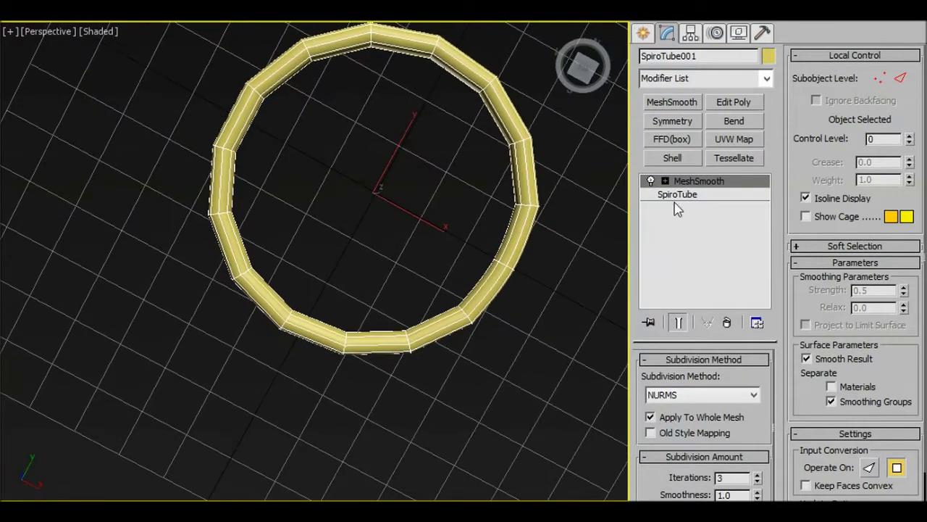
# Return to the SpiroTube level below MeshSmooth and reduce the ring's segments to 6
pyautogui.click(678, 195)
pyautogui.keyDown('alt'); pyautogui.moveTo(590, 309); pyautogui.dragTo(498, 275, button='middle'); pyautogui.keyUp('alt')
pyautogui.moveTo(498, 275); pyautogui.dragTo(473, 289, button='middle')
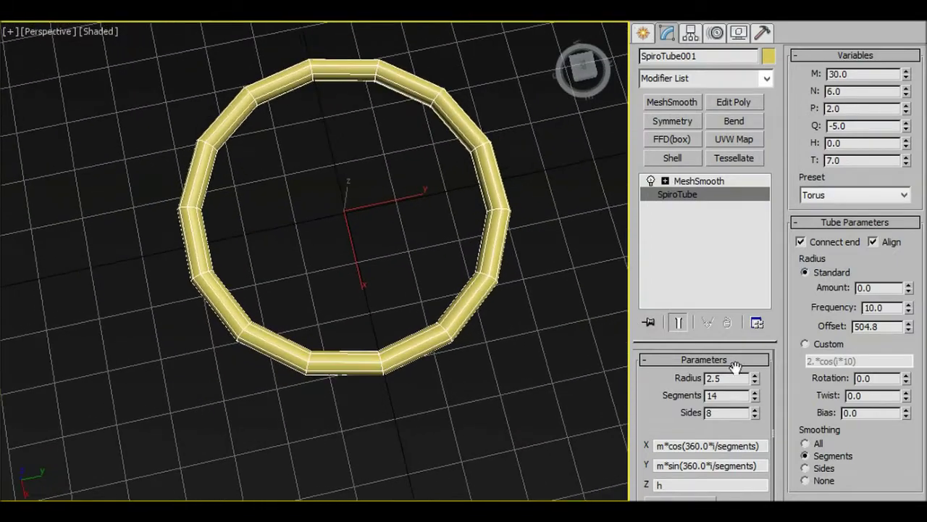
pyautogui.click(758, 398)
pyautogui.click(757, 399)
pyautogui.click(758, 398)
pyautogui.click(758, 398)
pyautogui.click(758, 399)
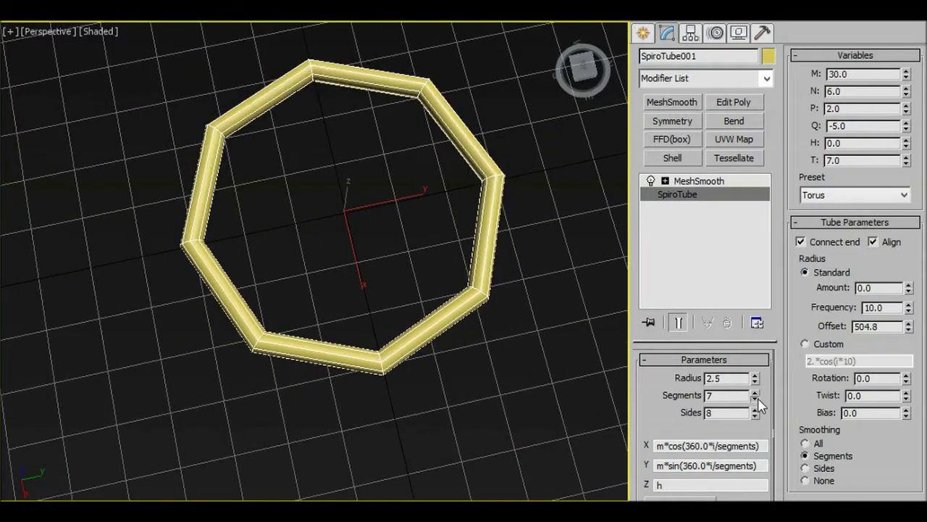
pyautogui.click(758, 399)
# Compare the ring's All and Segments smoothing modes and set the smoothing to Sides
pyautogui.click(815, 442)
pyautogui.click(814, 454)
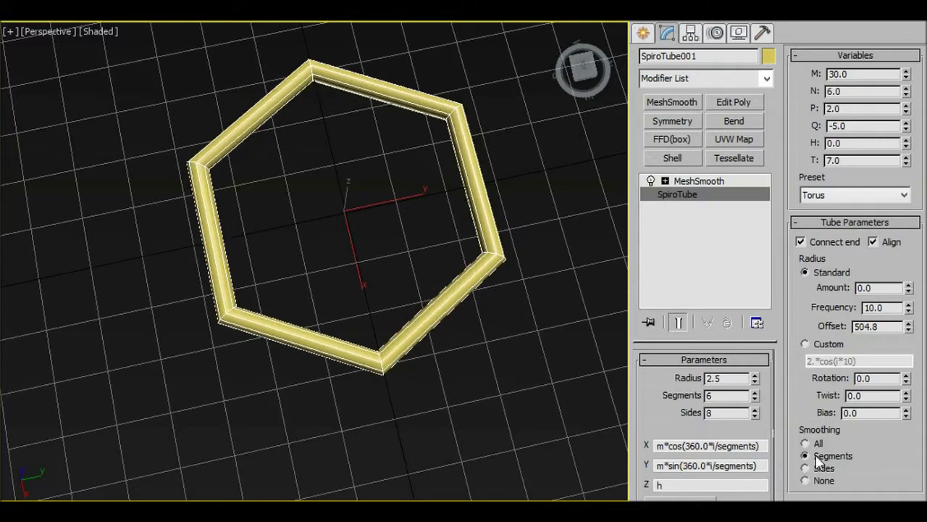
pyautogui.click(813, 468)
pyautogui.moveTo(486, 267); pyautogui.dragTo(548, 187, button='middle')
pyautogui.scroll(5, 547, 188)
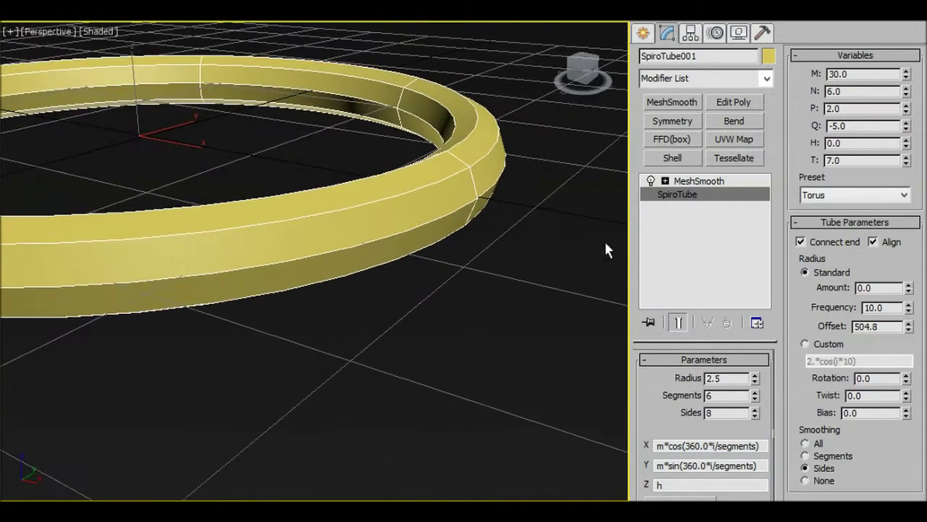
# Show the unsmoothed base ring without MeshSmooth, examine it, and restore the end result display
pyautogui.click(680, 325)
pyautogui.keyDown('alt'); pyautogui.moveTo(527, 250); pyautogui.dragTo(573, 327, button='middle'); pyautogui.keyUp('alt')
pyautogui.click(679, 325)
pyautogui.scroll(-3, 368, 216)
pyautogui.keyDown('alt'); pyautogui.moveTo(365, 218); pyautogui.dragTo(470, 161, button='middle'); pyautogui.keyUp('alt')
# Turn off Isoline Display in the MeshSmooth modifier and lower its iterations by one
pyautogui.click(705, 181)
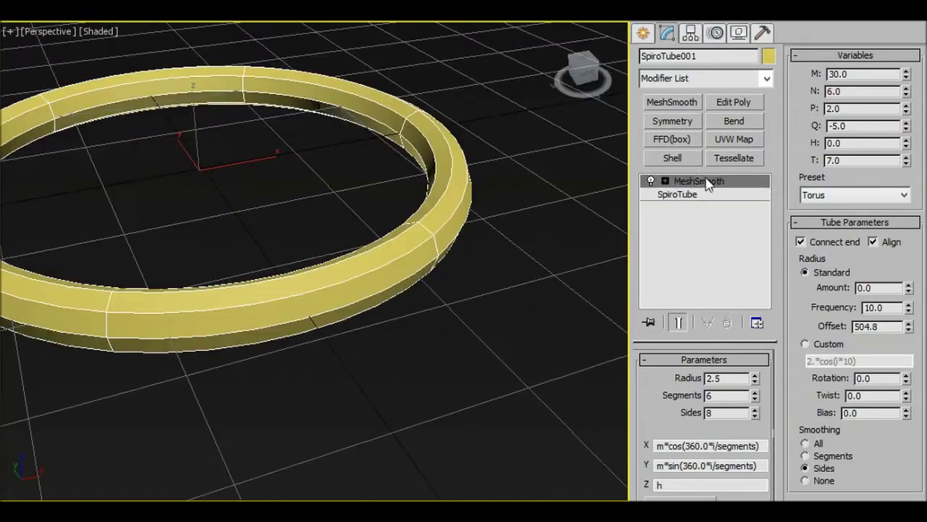
pyautogui.keyDown('alt'); pyautogui.moveTo(535, 178); pyautogui.dragTo(532, 202, button='middle'); pyautogui.keyUp('alt')
pyautogui.moveTo(461, 184); pyautogui.dragTo(456, 220, button='middle')
pyautogui.scroll(2, 456, 220)
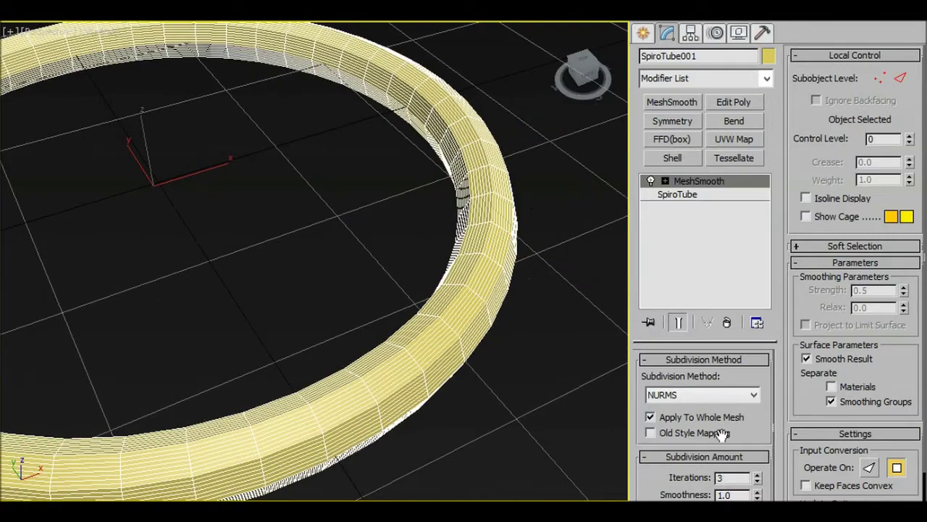
pyautogui.click(757, 482)
# Cycle the base ring's smoothing through None, Sides and Segments, ending on All
pyautogui.click(678, 194)
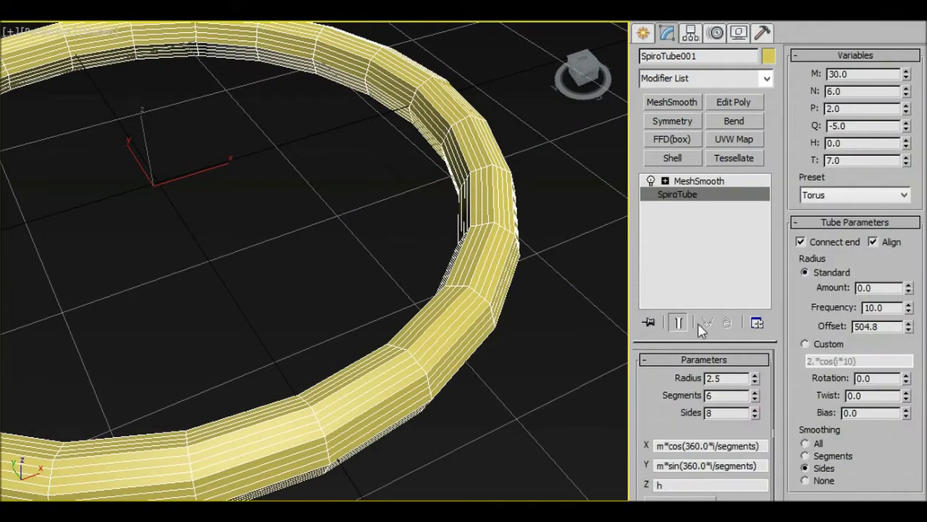
pyautogui.scroll(-4, 512, 195)
pyautogui.click(810, 480)
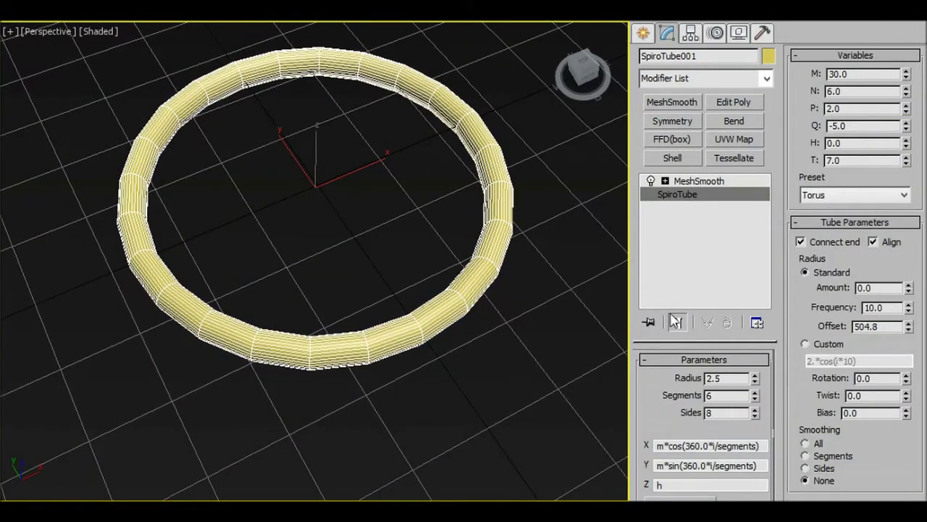
pyautogui.click(805, 468)
pyautogui.click(806, 456)
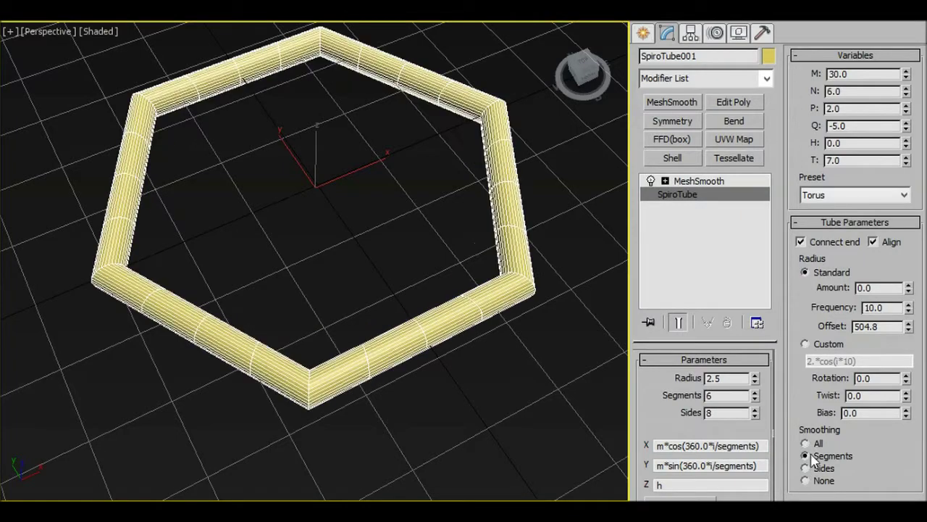
pyautogui.click(805, 443)
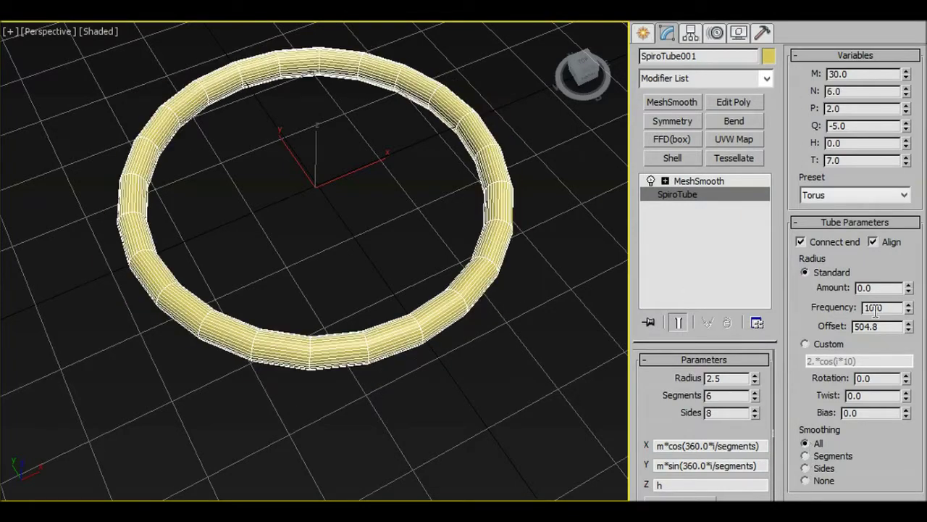
# Delete the MeshSmooth modifier from the ring
pyautogui.moveTo(505, 179); pyautogui.dragTo(486, 197, button='middle')
pyautogui.scroll(2, 504, 157)
pyautogui.scroll(-2, 504, 157)
pyautogui.rightClick(688, 181)
pyautogui.click(728, 206)
pyautogui.keyDown('alt'); pyautogui.moveTo(569, 150); pyautogui.dragTo(507, 166, button='middle'); pyautogui.keyUp('alt')
pyautogui.scroll(-3, 508, 167)
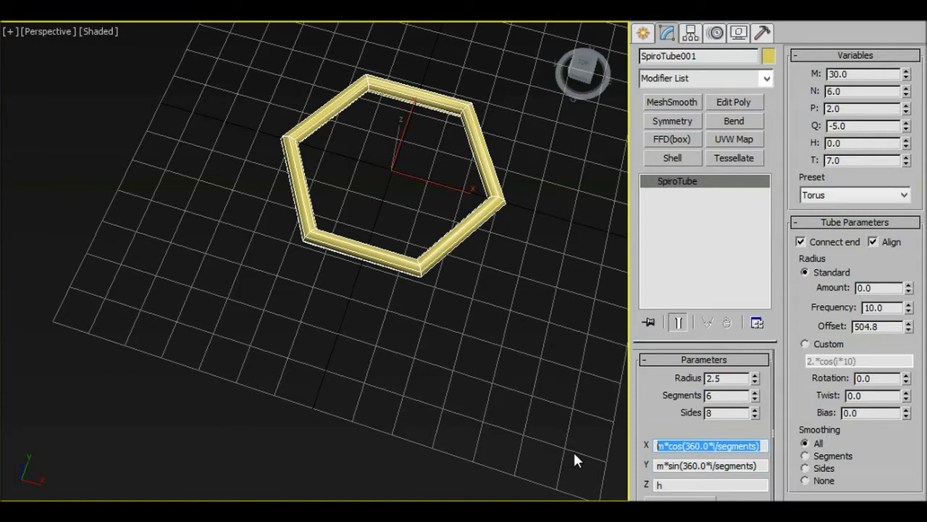
# Set the X formula to m*cos((p*360)*i/segments) and the Y formula to m*sin((p*360)*i/segments), with 70 segments
pyautogui.press('BackSpace')
pyautogui.write('m*cos(')
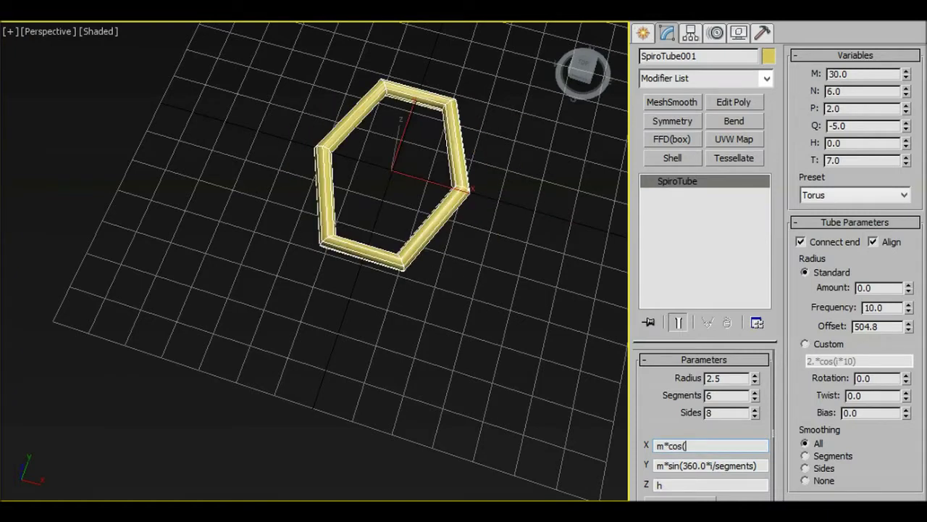
pyautogui.write('(p*360)*i/segments)')
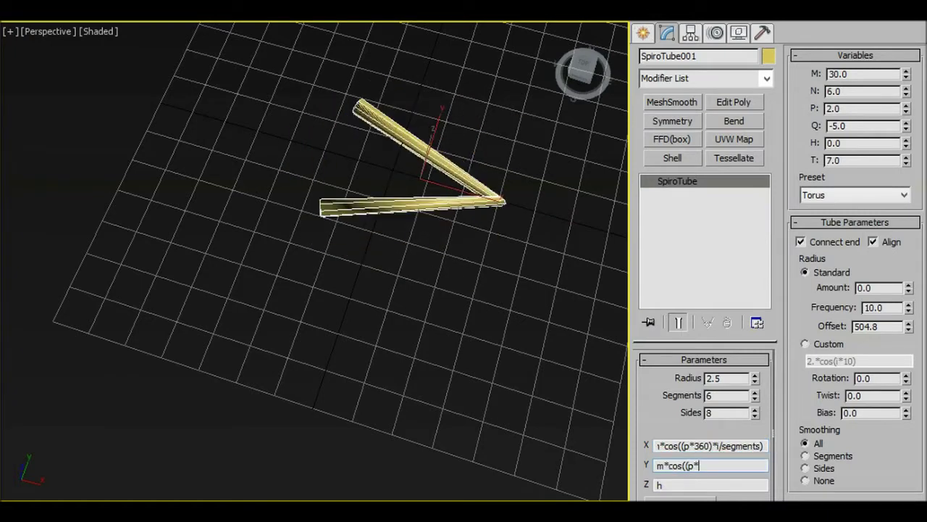
pyautogui.write('gments)')
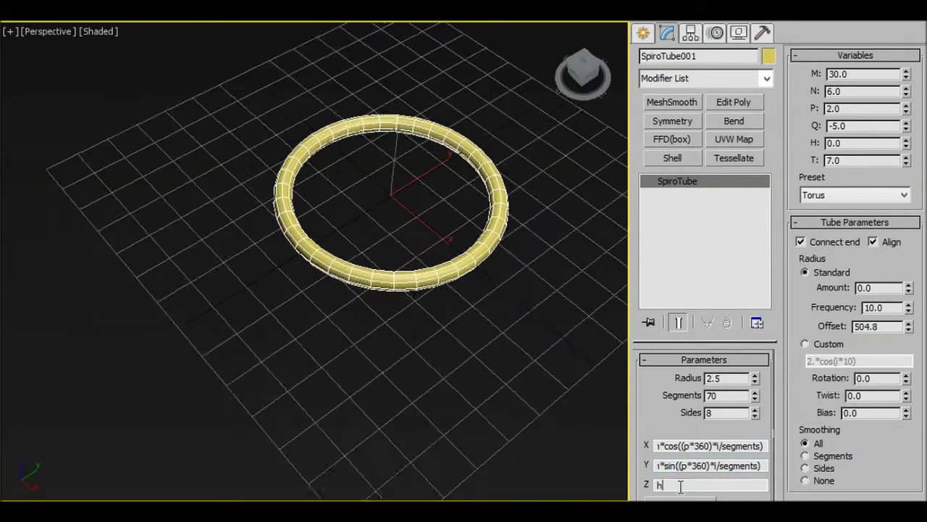
# Open the ring into a coil with Connect end and Align off, Z formula h*i, H 0.75, 125 segments and P 7.1
pyautogui.click(873, 241)
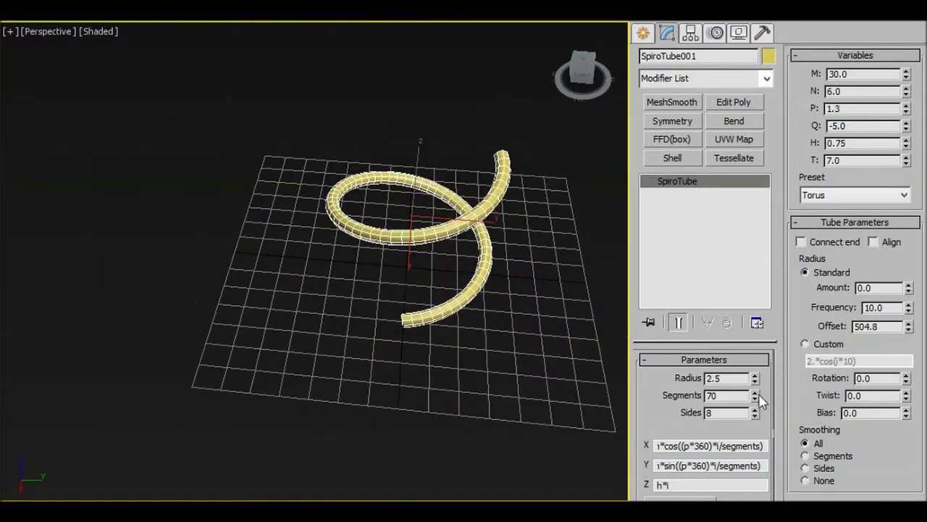
pyautogui.moveTo(761, 397); pyautogui.dragTo(764, 353)
pyautogui.moveTo(907, 110); pyautogui.dragTo(907, 68)
pyautogui.moveTo(507, 130); pyautogui.dragTo(480, 158, button='middle')
pyautogui.keyDown('alt'); pyautogui.moveTo(479, 158); pyautogui.dragTo(560, 175, button='middle'); pyautogui.keyUp('alt')
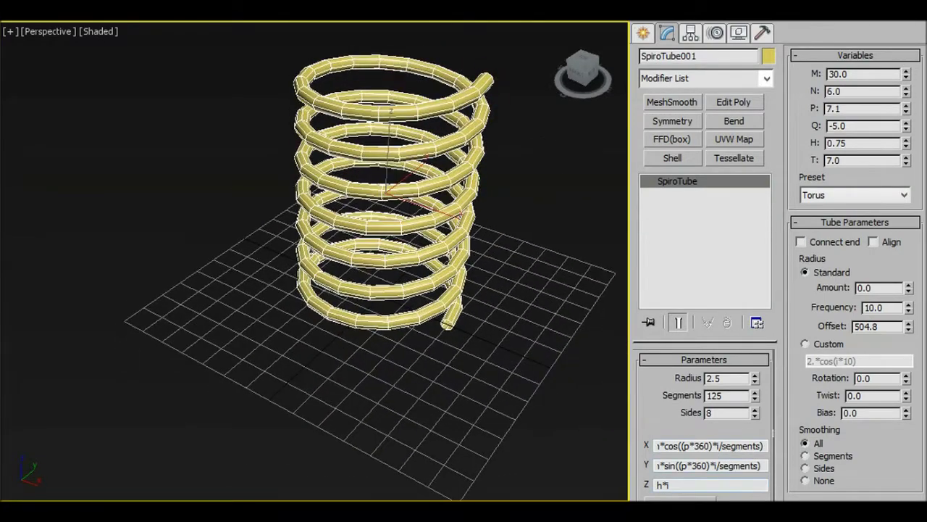
# Generate a spline curve from the coil's path and move it beside the yellow tube
pyautogui.moveTo(775, 440); pyautogui.dragTo(775, 472)
pyautogui.click(680, 492)
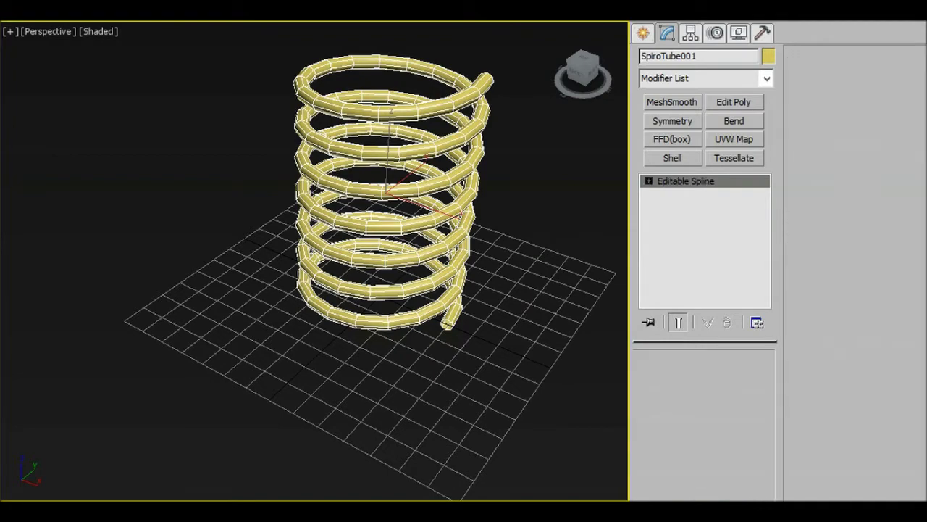
pyautogui.keyDown('alt'); pyautogui.moveTo(442, 250); pyautogui.dragTo(463, 253, button='middle'); pyautogui.keyUp('alt')
pyautogui.moveTo(440, 207); pyautogui.dragTo(622, 250)
pyautogui.moveTo(622, 200); pyautogui.dragTo(475, 228, button='middle')
pyautogui.press('F4')
pyautogui.scroll(3, 475, 228)
pyautogui.press('F4')
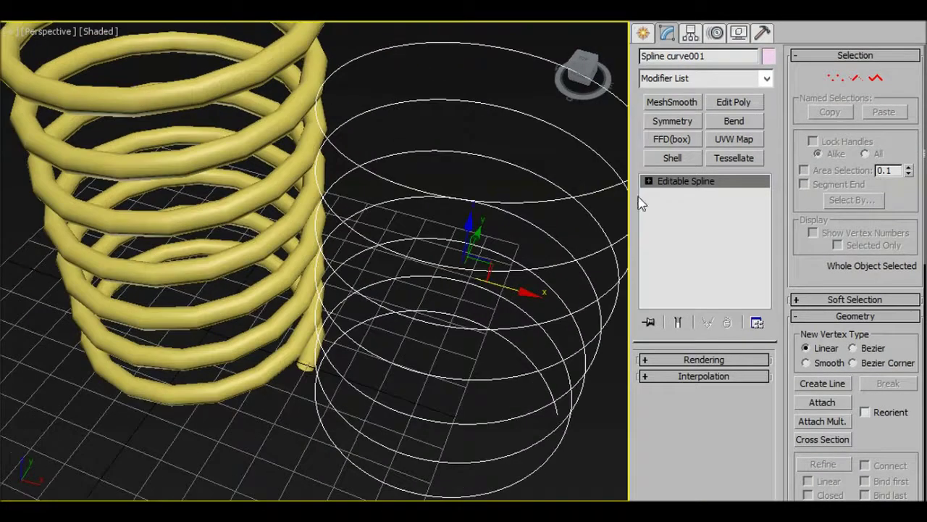
# Expand the editable spline's sub-object levels to look at them and collapse them again
pyautogui.click(663, 195)
pyautogui.scroll(-3, 404, 194)
pyautogui.keyDown('alt'); pyautogui.moveTo(404, 194); pyautogui.dragTo(487, 171, button='middle'); pyautogui.keyUp('alt')
pyautogui.click(686, 194)
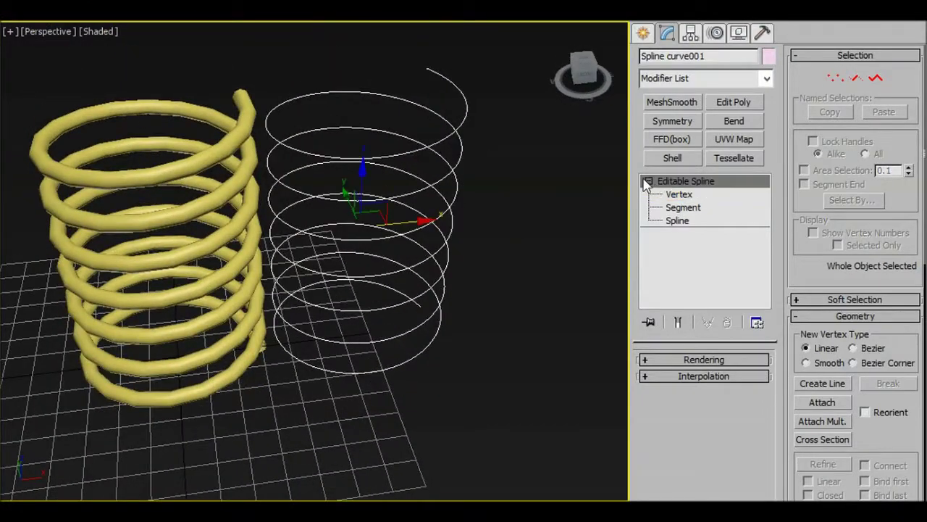
pyautogui.click(649, 181)
# Enable the spline's rendering in the viewport with a radial thickness of 3.58 and 8 sides
pyautogui.keyDown('alt'); pyautogui.moveTo(471, 239); pyautogui.dragTo(489, 236, button='middle'); pyautogui.keyUp('alt')
pyautogui.click(696, 360)
pyautogui.click(668, 384)
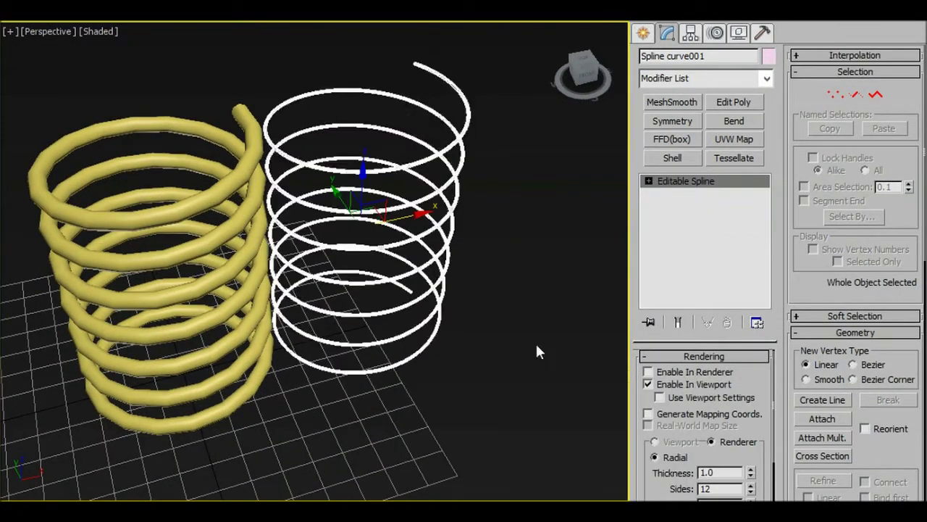
pyautogui.keyDown('alt'); pyautogui.moveTo(536, 344); pyautogui.dragTo(581, 322, button='middle'); pyautogui.keyUp('alt')
pyautogui.moveTo(750, 469); pyautogui.dragTo(748, 261)
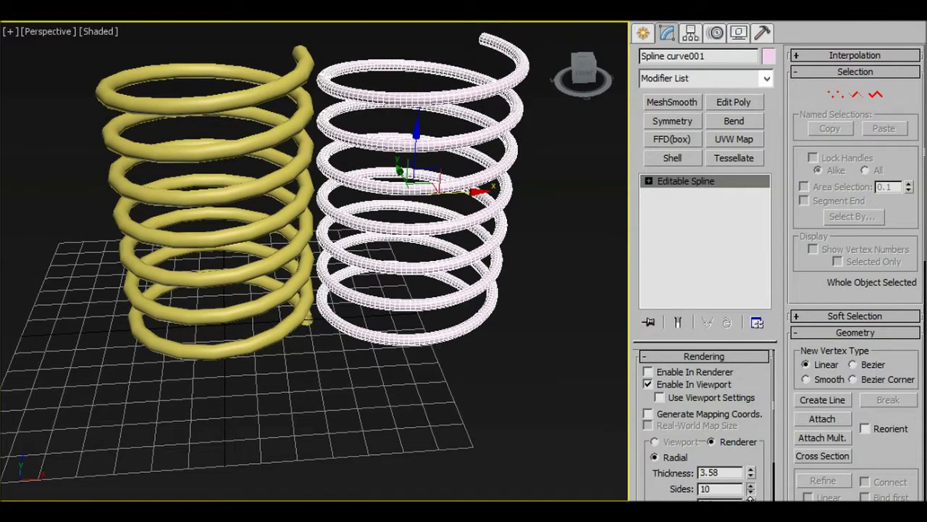
pyautogui.write('5')
pyautogui.press('Return')
# Set the yellow coil's radius to 3.0 and its radius variation amount to 1.5, and compare both coils
pyautogui.click(301, 121)
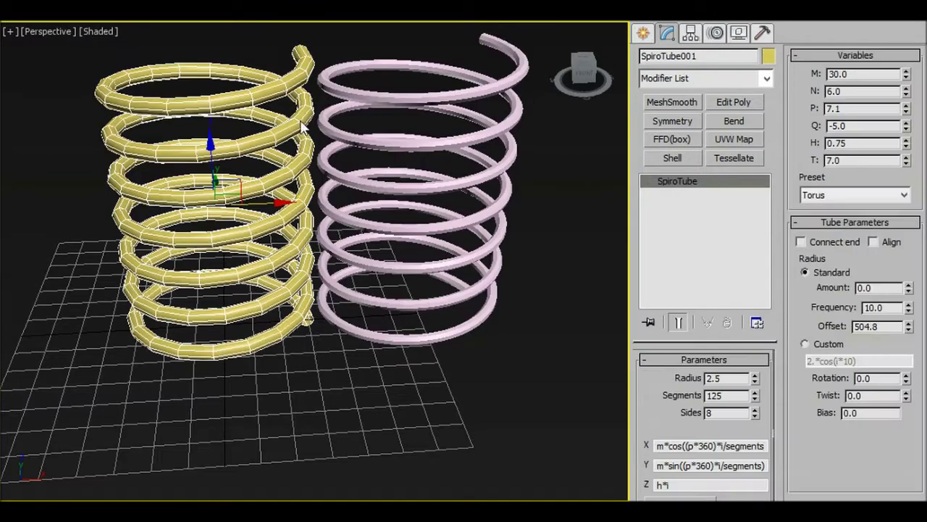
pyautogui.moveTo(483, 286); pyautogui.dragTo(507, 326, button='middle')
pyautogui.moveTo(909, 264); pyautogui.dragTo(912, 287)
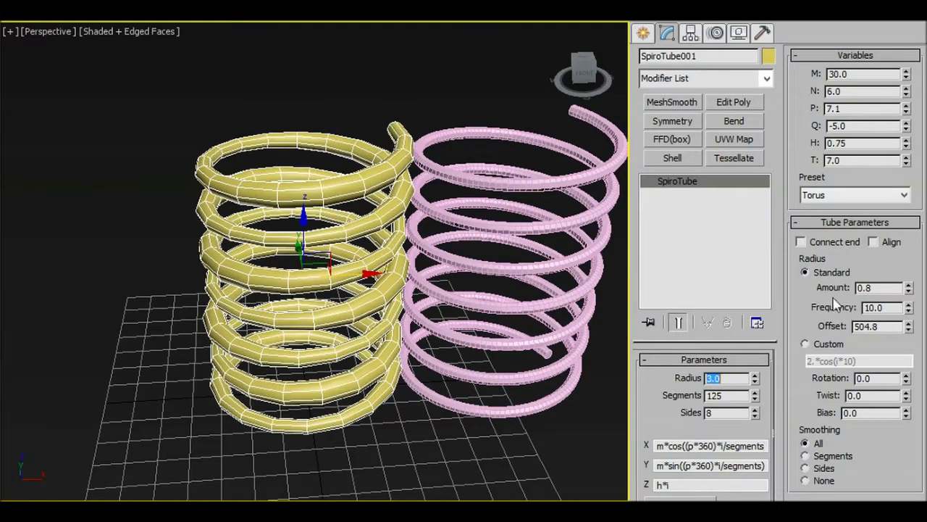
pyautogui.press('Return')
pyautogui.keyDown('alt'); pyautogui.moveTo(476, 254); pyautogui.dragTo(392, 319, button='middle'); pyautogui.keyUp('alt')
pyautogui.click(363, 83)
pyautogui.press('F4')
pyautogui.scroll(-3, 382, 207)
pyautogui.moveTo(383, 207)
pyautogui.keyDown('alt'); pyautogui.mouseDown(button='middle')
pyautogui.moveTo(381, 178)
pyautogui.moveTo(388, 204)
pyautogui.mouseUp(button='middle'); pyautogui.keyUp('alt')
pyautogui.scroll(5, 389, 203)
# Apply MeshSmooth to the pink spline coil and deselect it
pyautogui.click(383, 123)
pyautogui.scroll(-5, 385, 124)
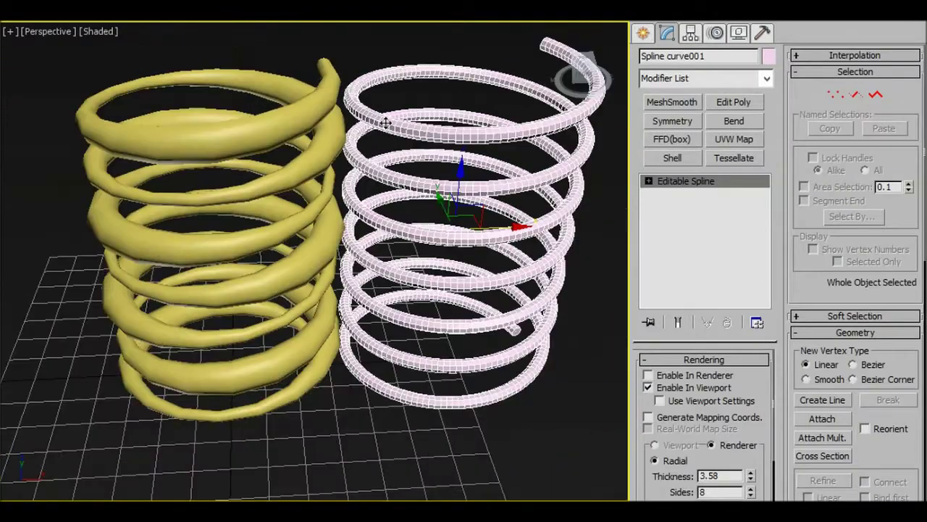
pyautogui.scroll(2, 438, 153)
pyautogui.moveTo(451, 160); pyautogui.dragTo(467, 135, button='middle')
pyautogui.moveTo(773, 421); pyautogui.dragTo(768, 399)
pyautogui.click(669, 105)
pyautogui.moveTo(556, 144); pyautogui.dragTo(536, 164, button='middle')
pyautogui.press('F4')
pyautogui.click(611, 212)
pyautogui.press('F4')
# Apply MeshSmooth to the yellow coil and deselect it
pyautogui.click(254, 120)
pyautogui.moveTo(254, 119); pyautogui.dragTo(325, 135, button='middle')
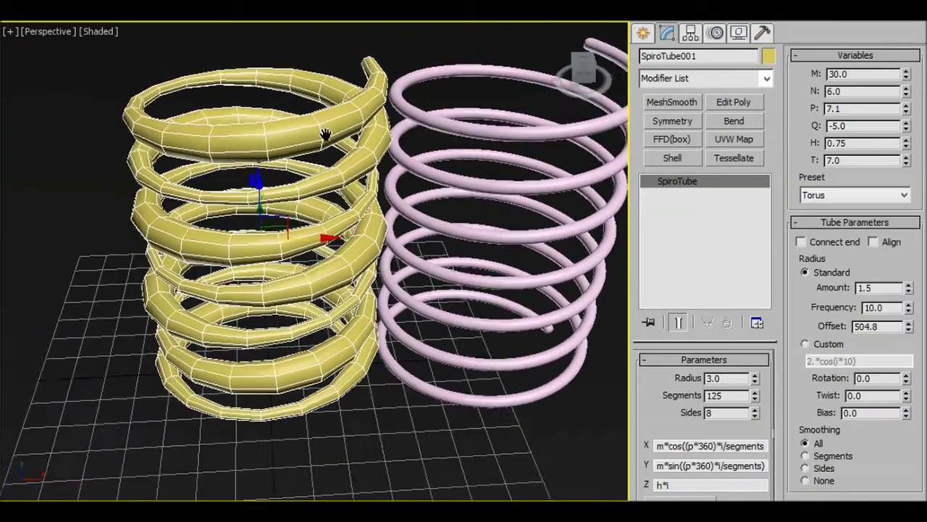
pyautogui.scroll(-3, 328, 136)
pyautogui.click(689, 108)
pyautogui.keyDown('alt'); pyautogui.moveTo(391, 173); pyautogui.dragTo(563, 175, button='middle'); pyautogui.keyUp('alt')
pyautogui.click(563, 176)
# Reopen the SpiroTube base parameters of the smoothed yellow coil, and deselect it to view both coils
pyautogui.keyDown('alt'); pyautogui.moveTo(377, 154); pyautogui.dragTo(422, 159, button='middle'); pyautogui.keyUp('alt')
pyautogui.click(421, 158)
pyautogui.click(692, 199)
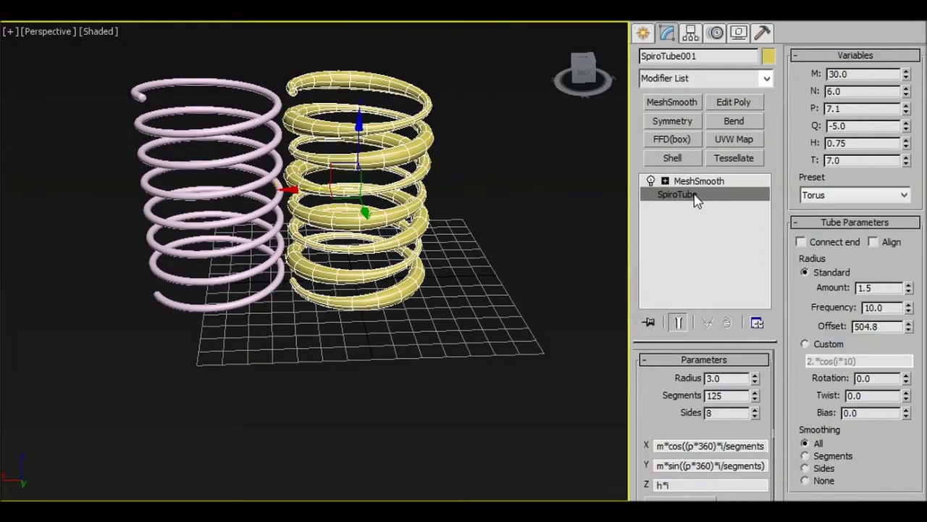
pyautogui.keyDown('alt'); pyautogui.moveTo(470, 168); pyautogui.dragTo(467, 194, button='middle'); pyautogui.keyUp('alt')
pyautogui.moveTo(491, 172); pyautogui.dragTo(462, 199, button='middle')
pyautogui.click(530, 213)
pyautogui.scroll(-3, 530, 214)
pyautogui.keyDown('alt'); pyautogui.moveTo(530, 214); pyautogui.dragTo(554, 153, button='middle'); pyautogui.keyUp('alt')
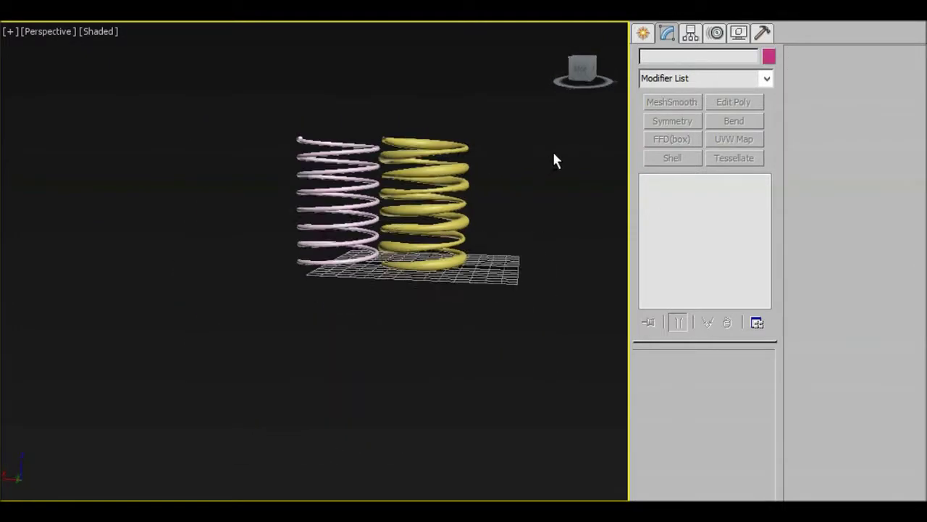